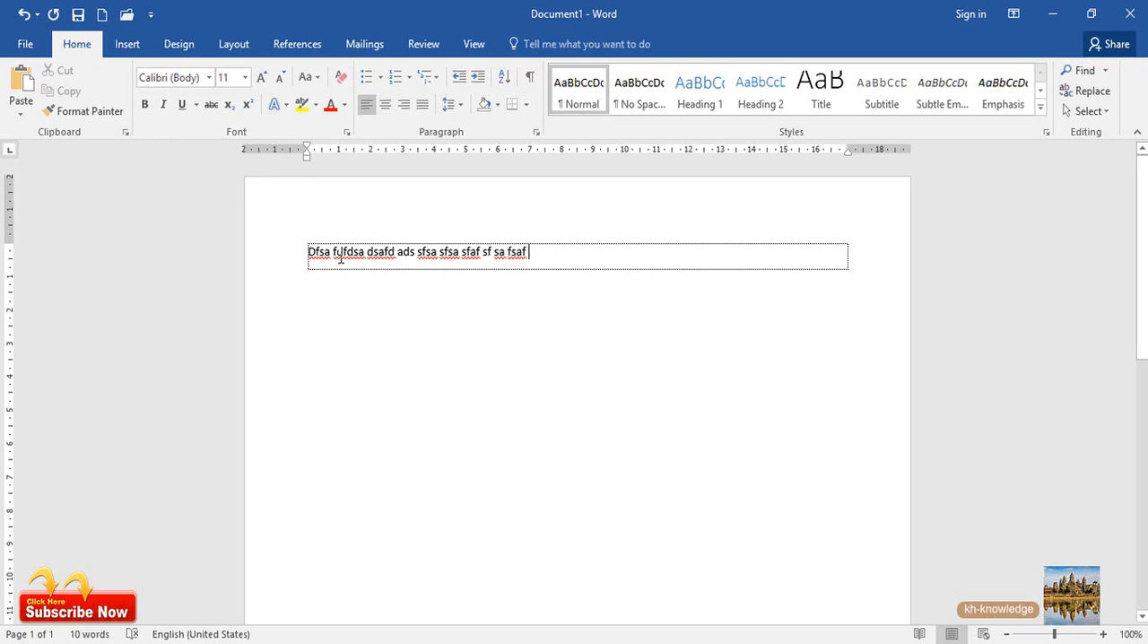
pyautogui.moveTo(367, 256); pyautogui.dragTo(289, 260)
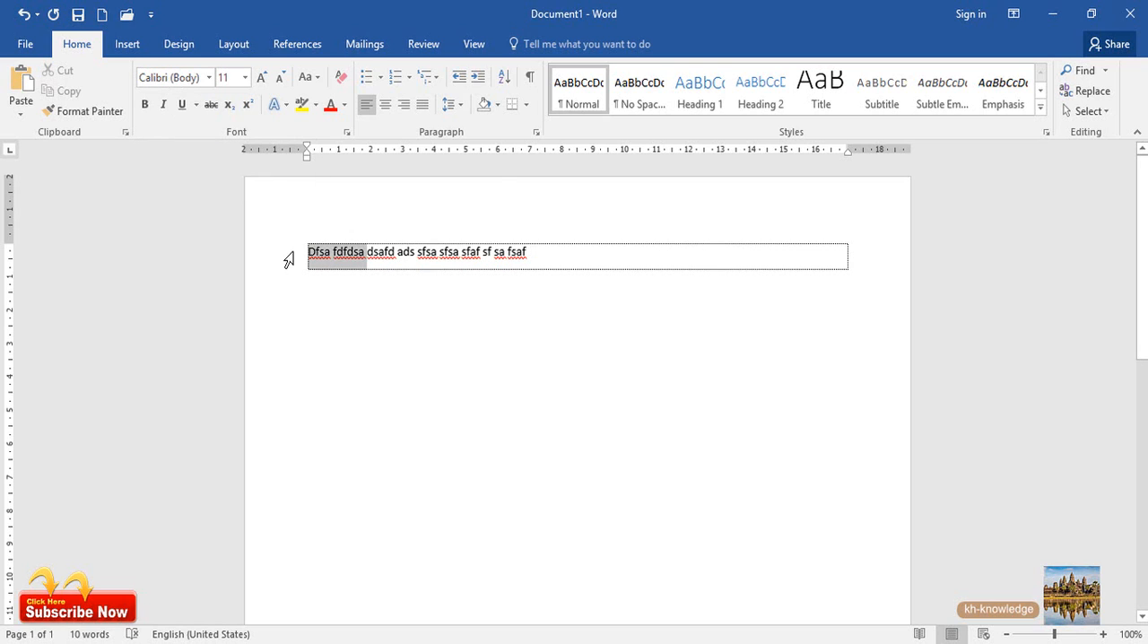
pyautogui.click(208, 78)
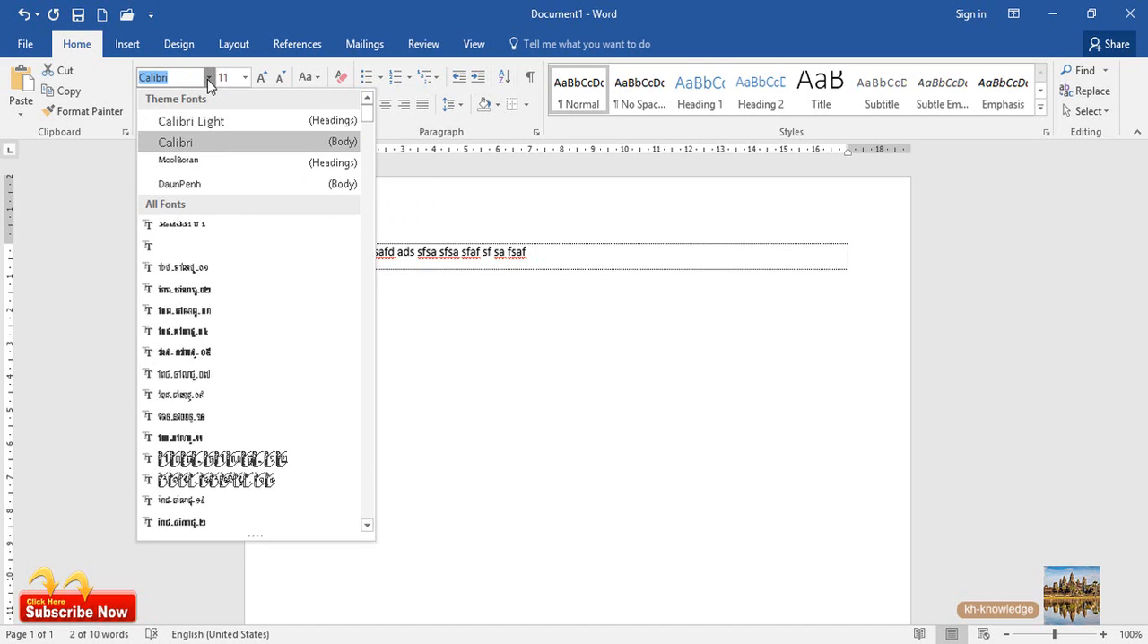
pyautogui.click(469, 269)
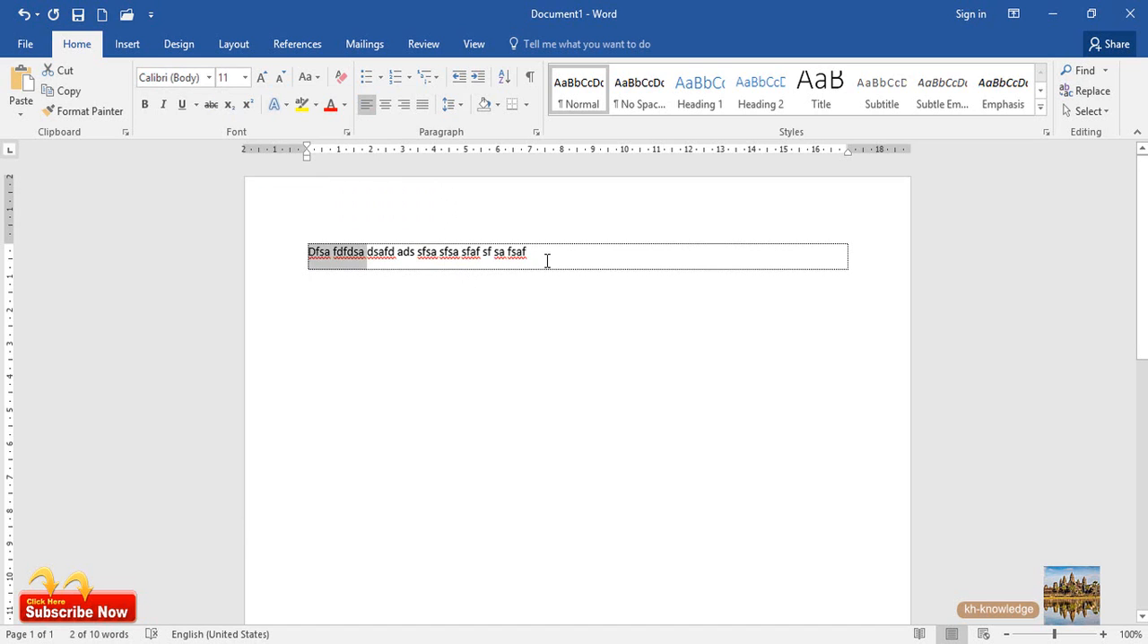
pyautogui.moveTo(545, 253); pyautogui.dragTo(308, 253)
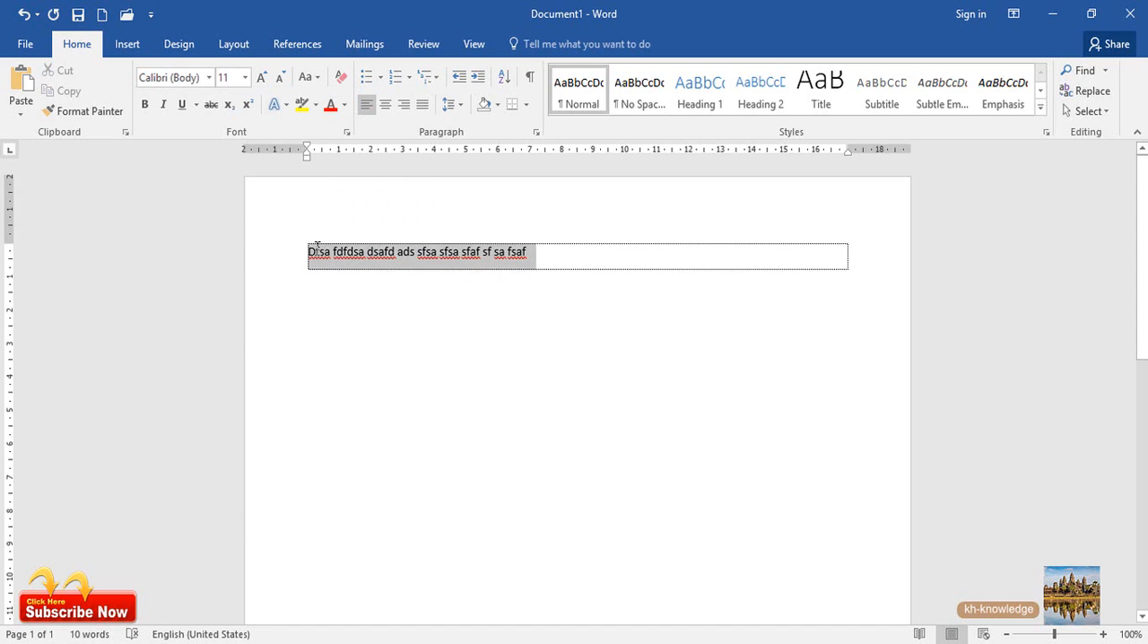
# Append the text "fdsfsafdf fsdafa fdsf fsa fdsa" to the end of the existing line
pyautogui.click(545, 255)
pyautogui.write('fdsfsafdf fsda')
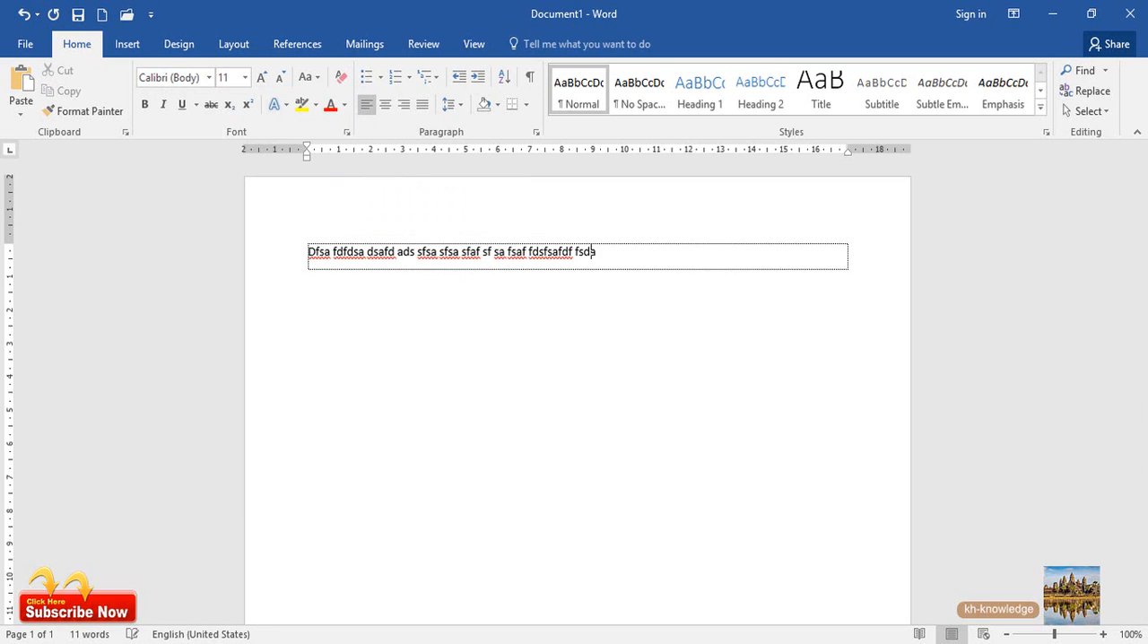
pyautogui.write('fa fdsf fsa fdsa')
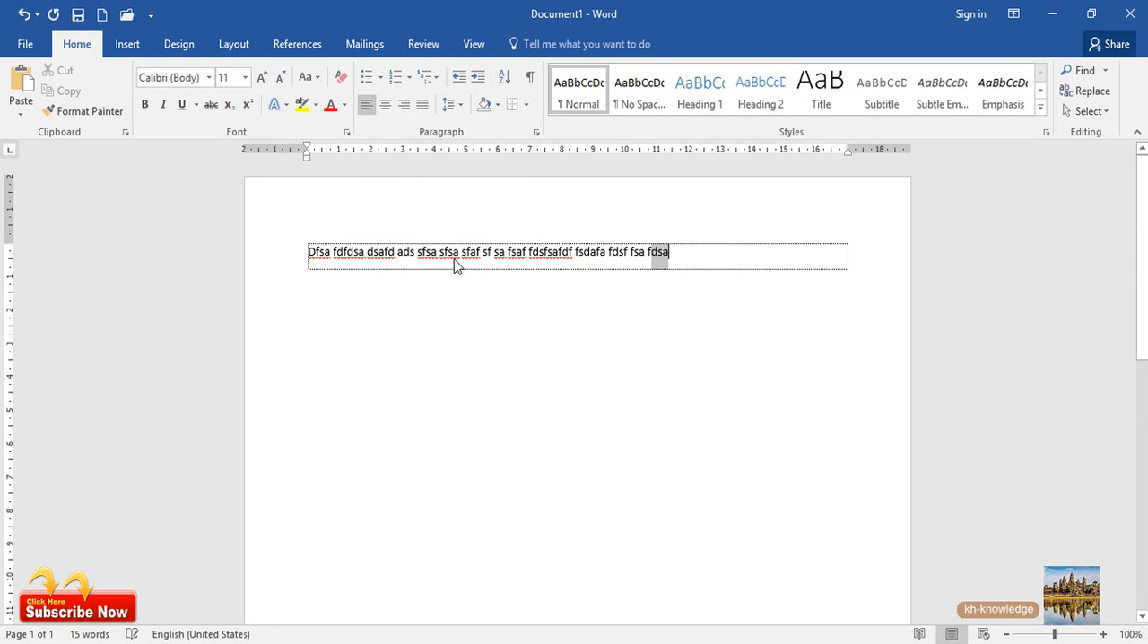
# Change the font of the whole line of text to Bernard MT Condensed
pyautogui.hotkey('ctrl', 'shift', 'Left')
pyautogui.hotkey('ctrl', 'shift', 'Left')
pyautogui.hotkey('ctrl', 'shift', 'Left')
pyautogui.hotkey('ctrl', 'shift', 'Left')
pyautogui.hotkey('ctrl', 'shift', 'Left')
pyautogui.hotkey('ctrl', 'shift', 'Left')
pyautogui.hotkey('ctrl', 'shift', 'Left')
pyautogui.hotkey('ctrl', 'shift', 'Left')
pyautogui.hotkey('ctrl', 'shift', 'Left')
pyautogui.hotkey('ctrl', 'shift', 'Left')
pyautogui.hotkey('ctrl', 'shift', 'Left')
pyautogui.hotkey('ctrl', 'shift', 'Left')
pyautogui.hotkey('ctrl', 'shift', 'Left')
pyautogui.hotkey('ctrl', 'shift', 'Left')
pyautogui.hotkey('ctrl', 'shift', 'Left')
pyautogui.click(209, 78)
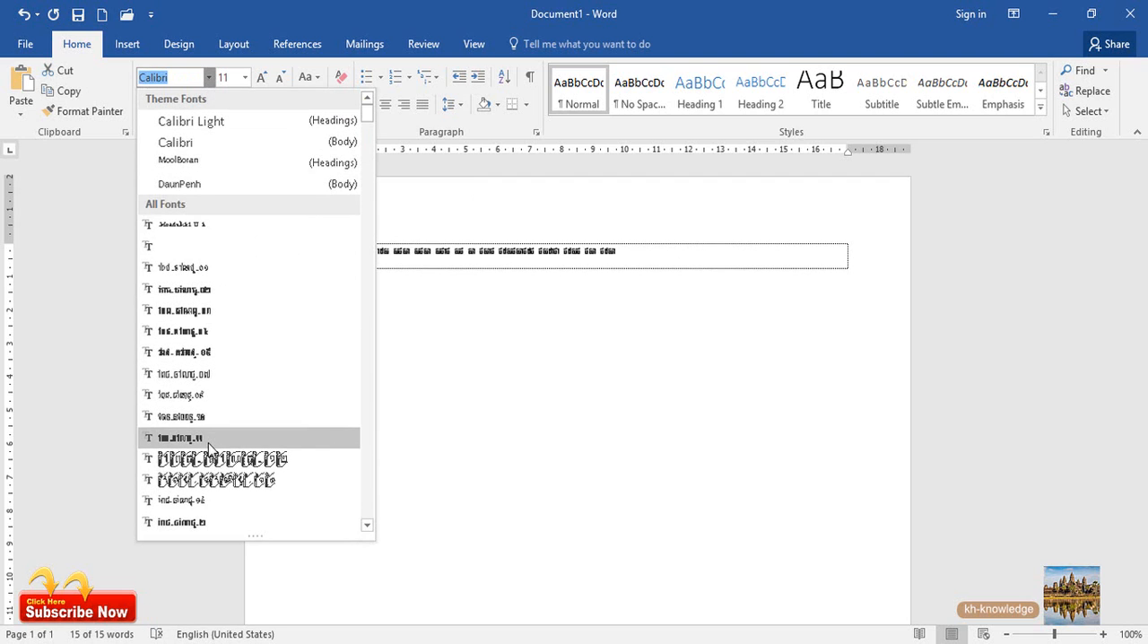
pyautogui.scroll(-2, 208, 449)
pyautogui.scroll(-10, 209, 457)
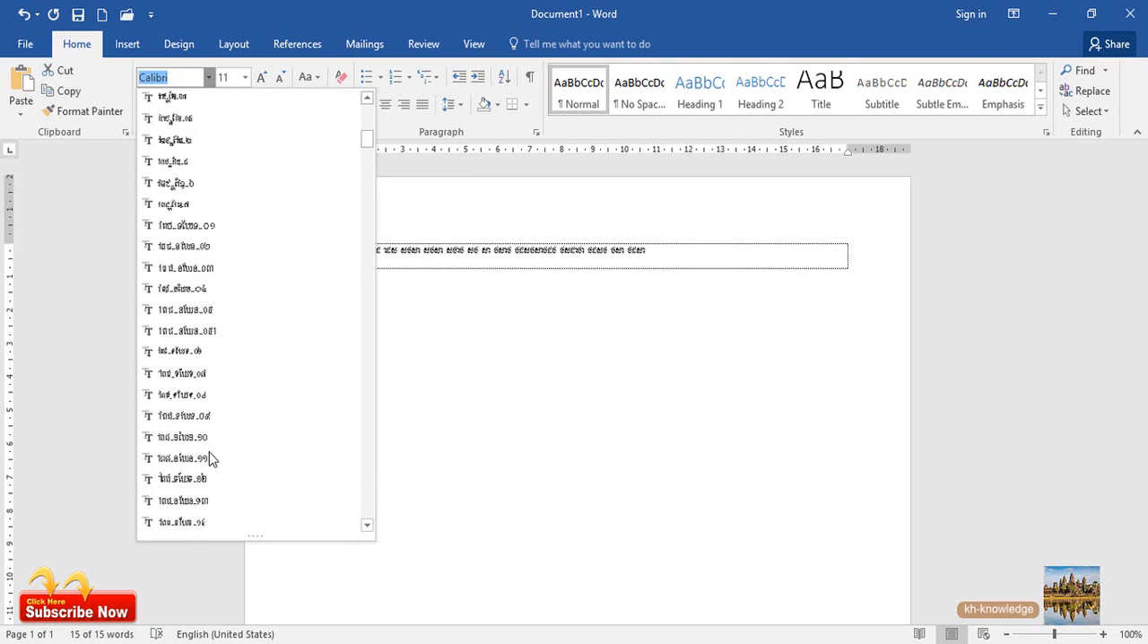
pyautogui.scroll(-10, 184, 406)
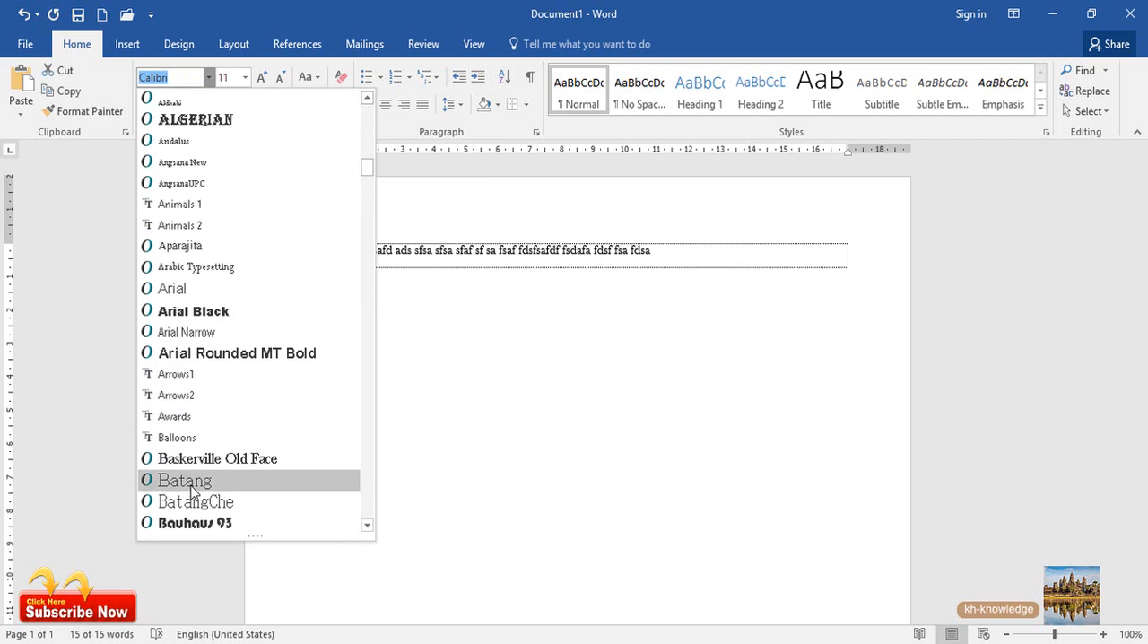
pyautogui.scroll(-5, 195, 516)
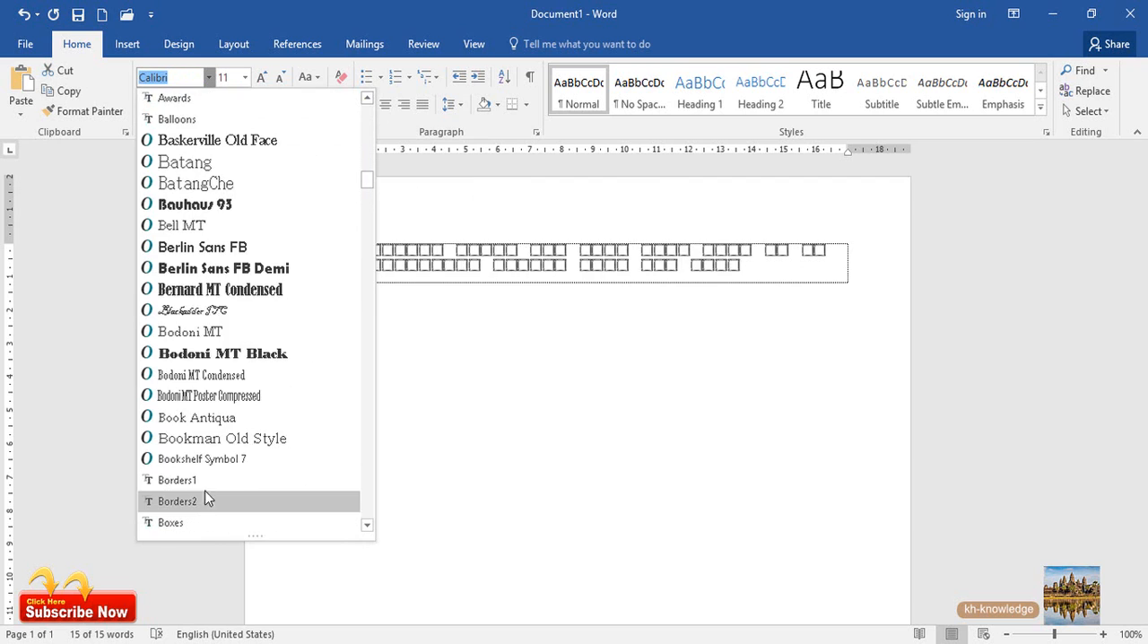
pyautogui.click(230, 290)
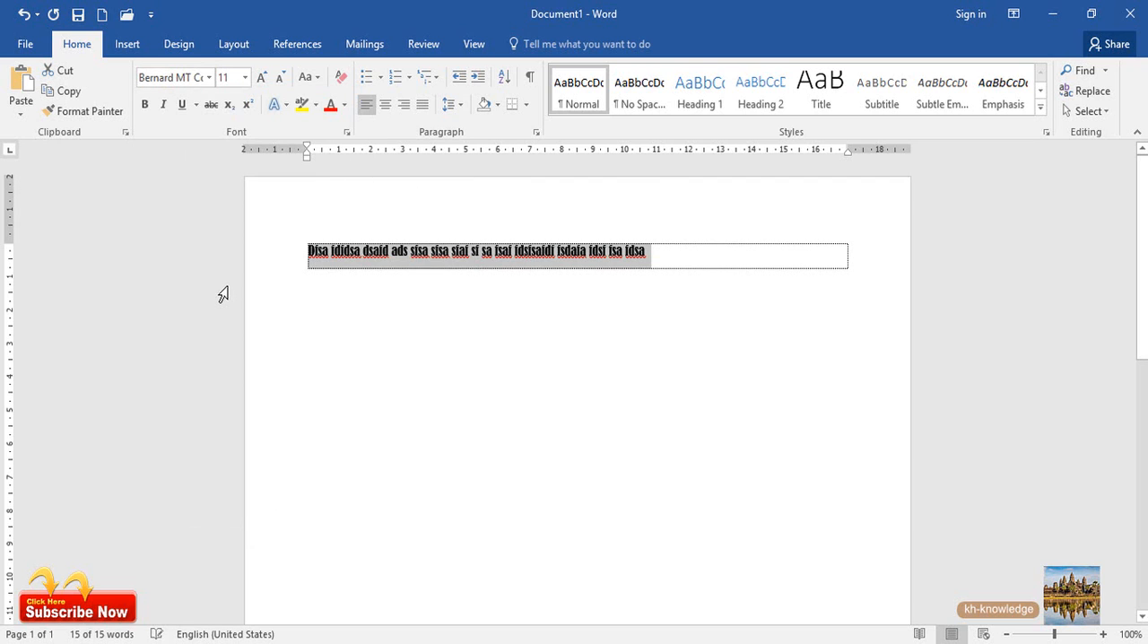
# Change the font of the whole line to Times New Roman and deselect the text
pyautogui.click(192, 82)
pyautogui.write('Times New Ro')
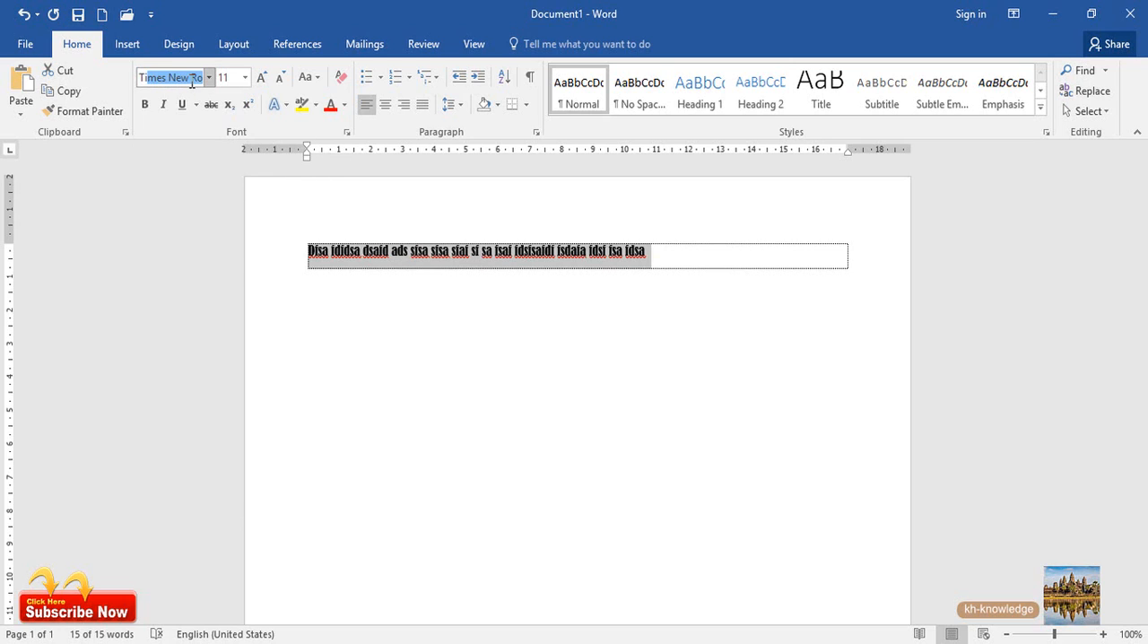
pyautogui.press('Return')
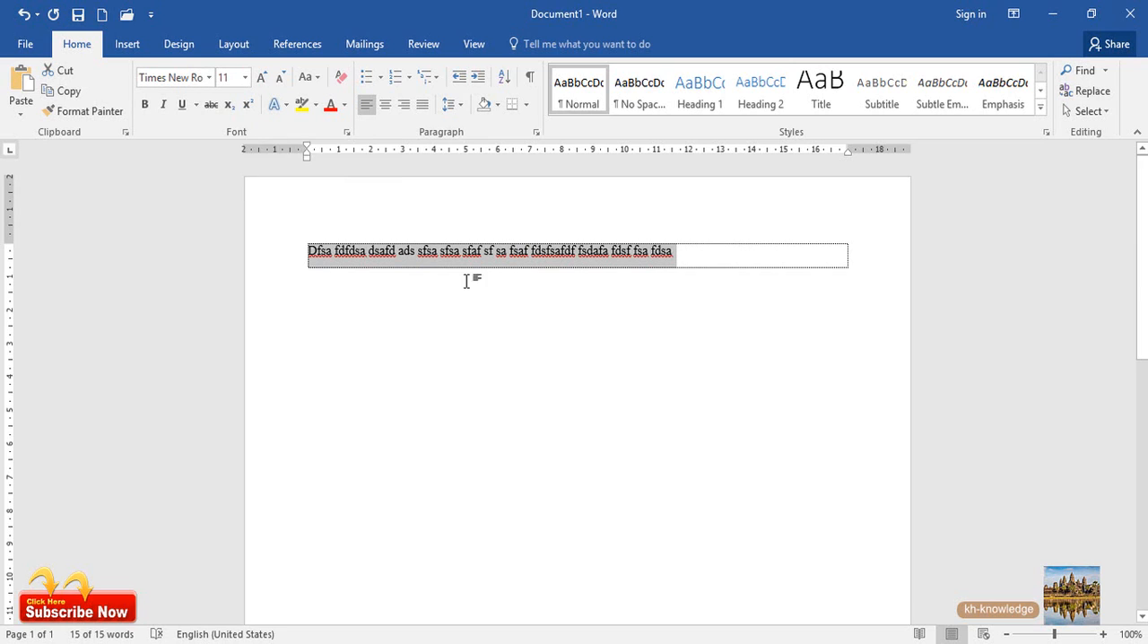
pyautogui.click(420, 253)
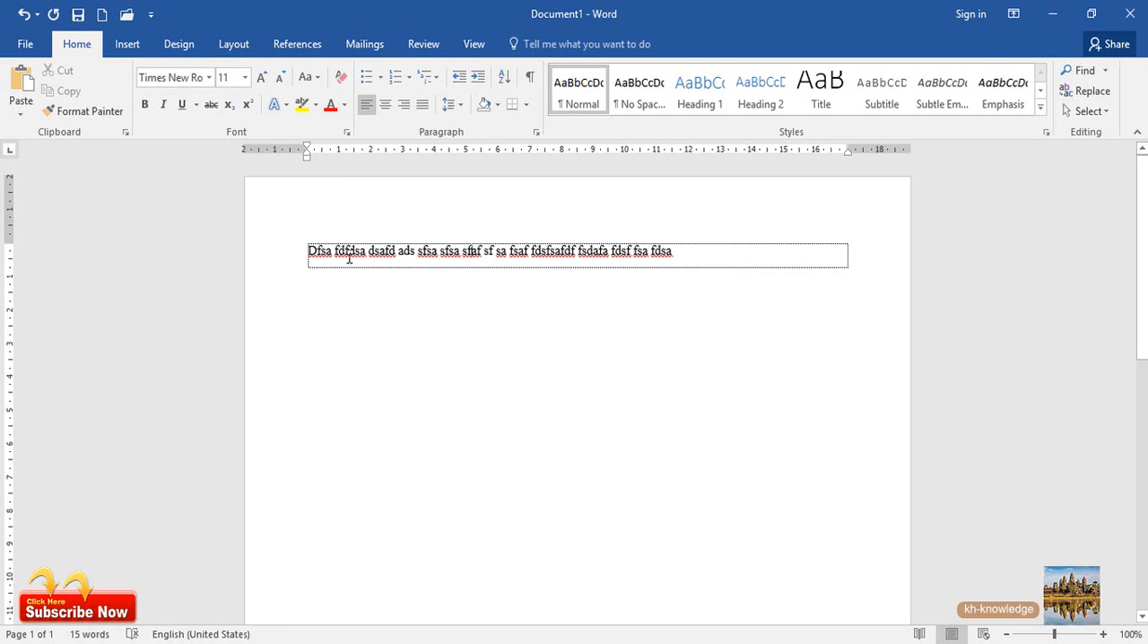
# Set the font size of the first word, "Dfsa", to 12
pyautogui.moveTo(331, 248); pyautogui.dragTo(300, 249)
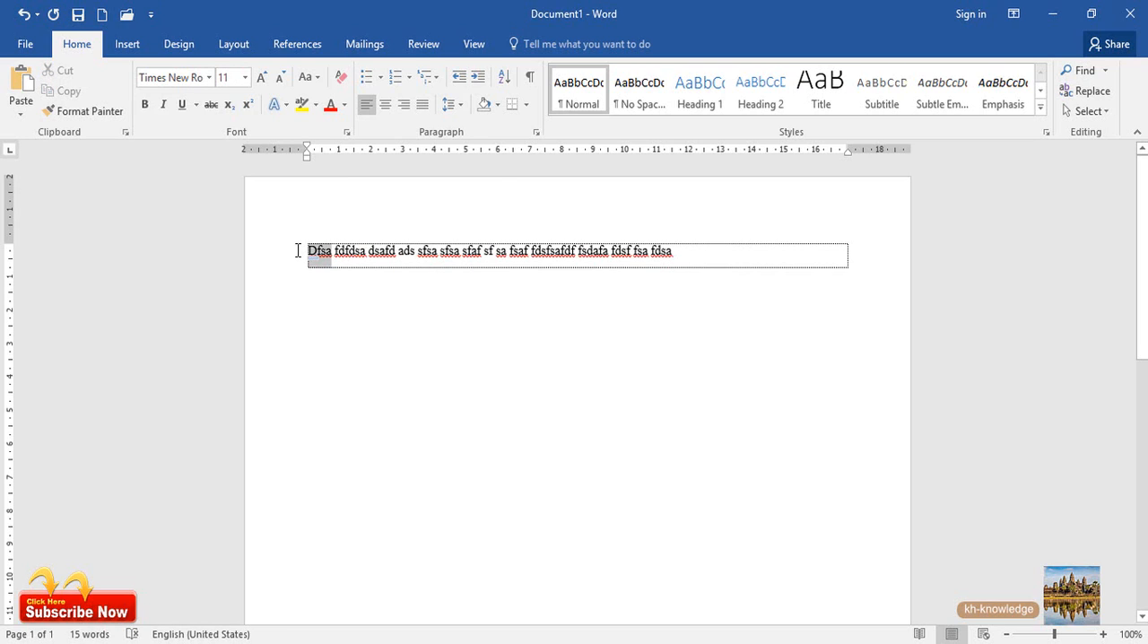
pyautogui.click(246, 79)
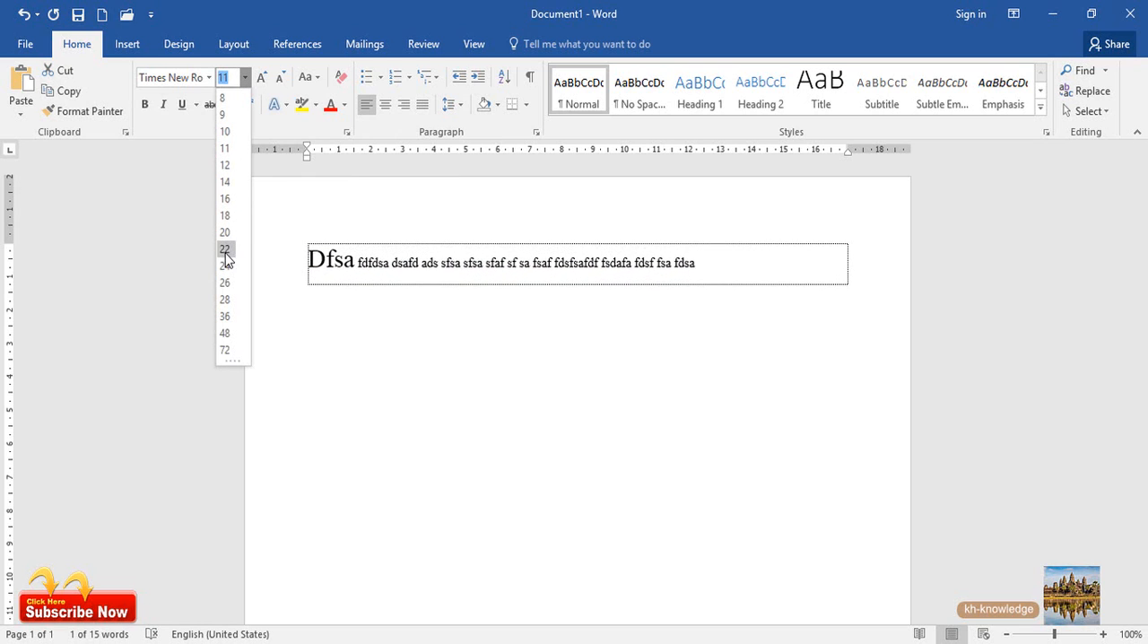
pyautogui.click(224, 167)
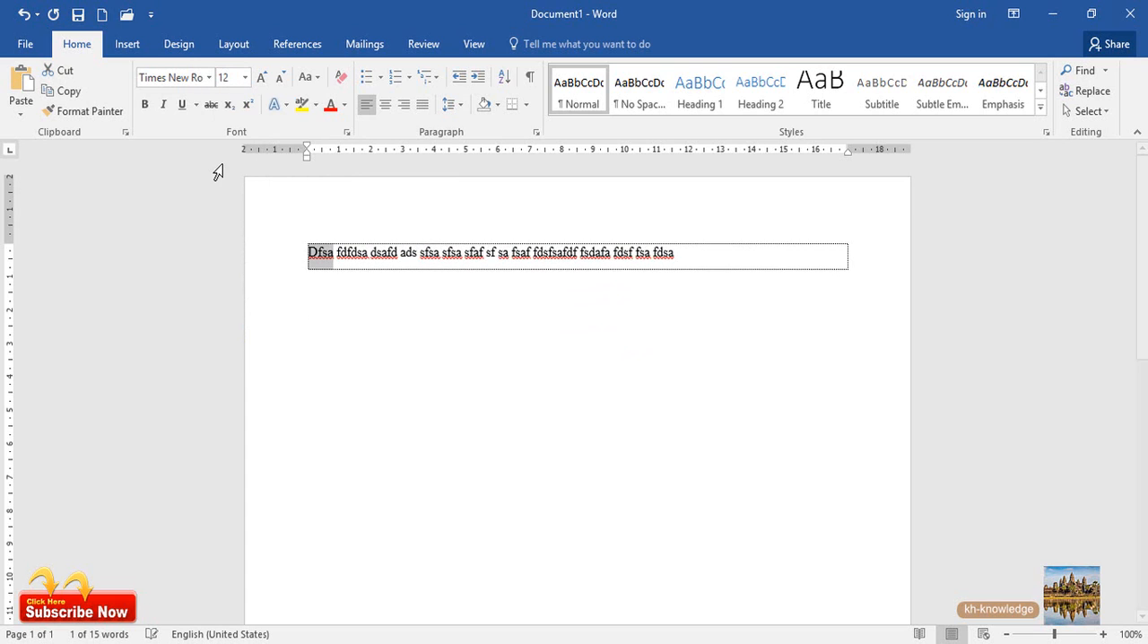
pyautogui.click(246, 79)
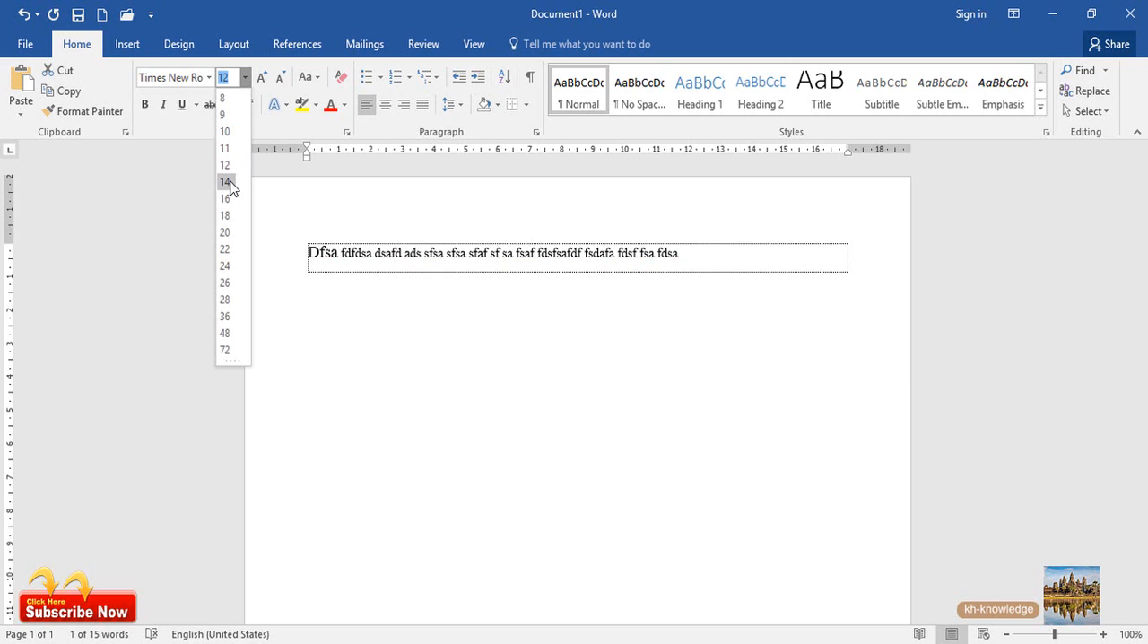
pyautogui.click(340, 255)
pyautogui.click(378, 258)
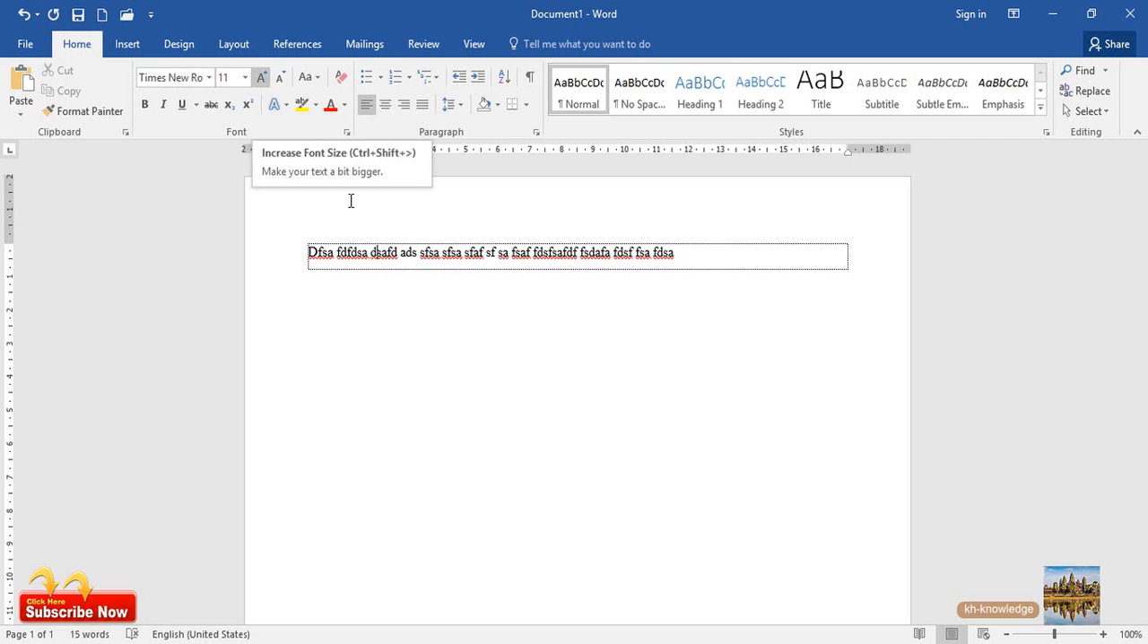
# Enlarge the first two words, "Dfsa fdfdsa", several times with the Increase Font Size command
pyautogui.moveTo(370, 252); pyautogui.dragTo(307, 252)
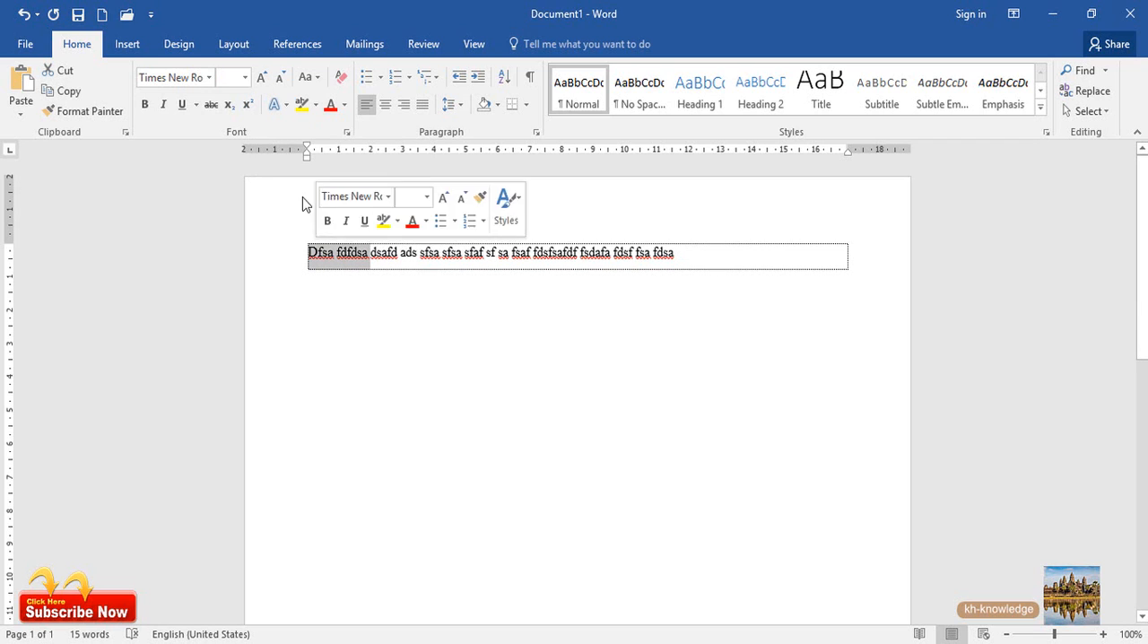
pyautogui.click(261, 78)
pyautogui.click(261, 78)
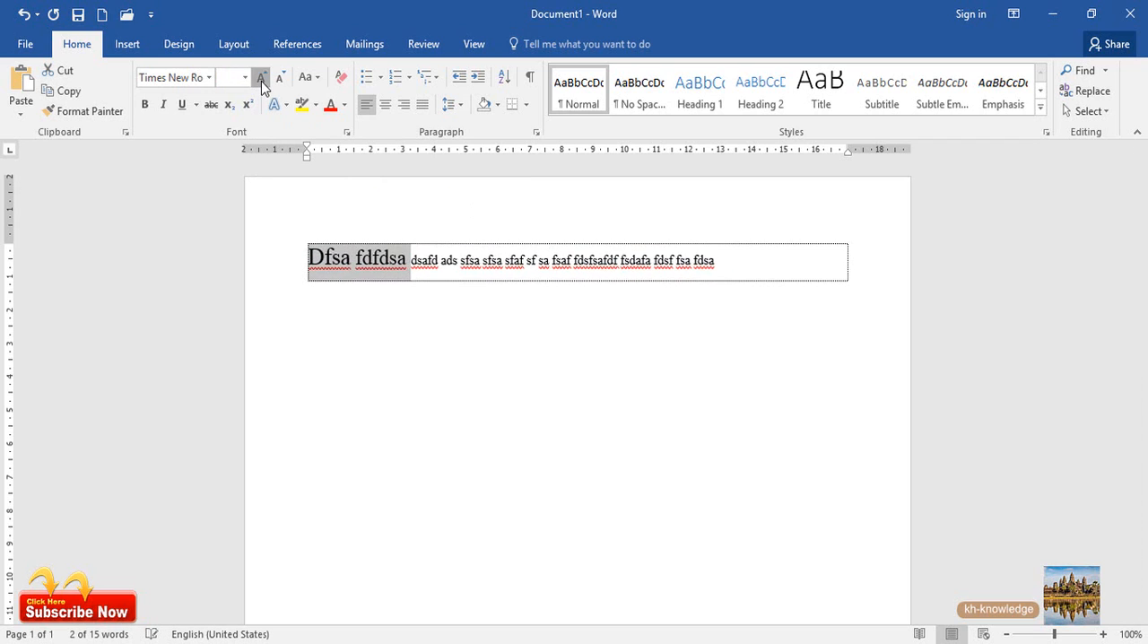
pyautogui.click(261, 78)
pyautogui.click(261, 78)
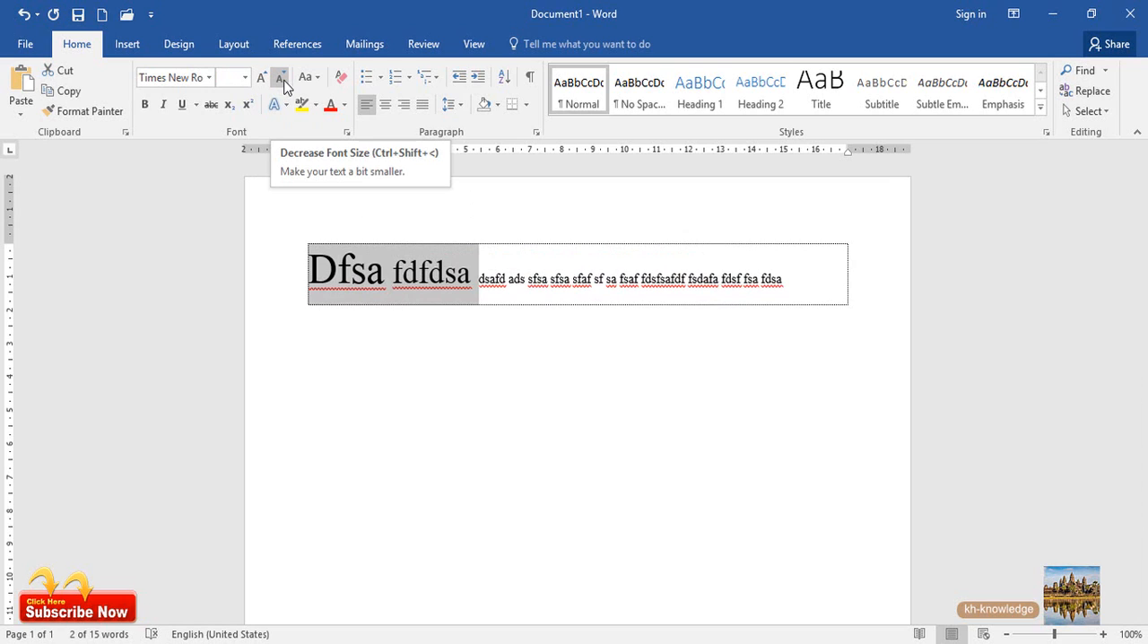
# Shrink the first two words step by step with the Decrease Font Size command
pyautogui.click(280, 79)
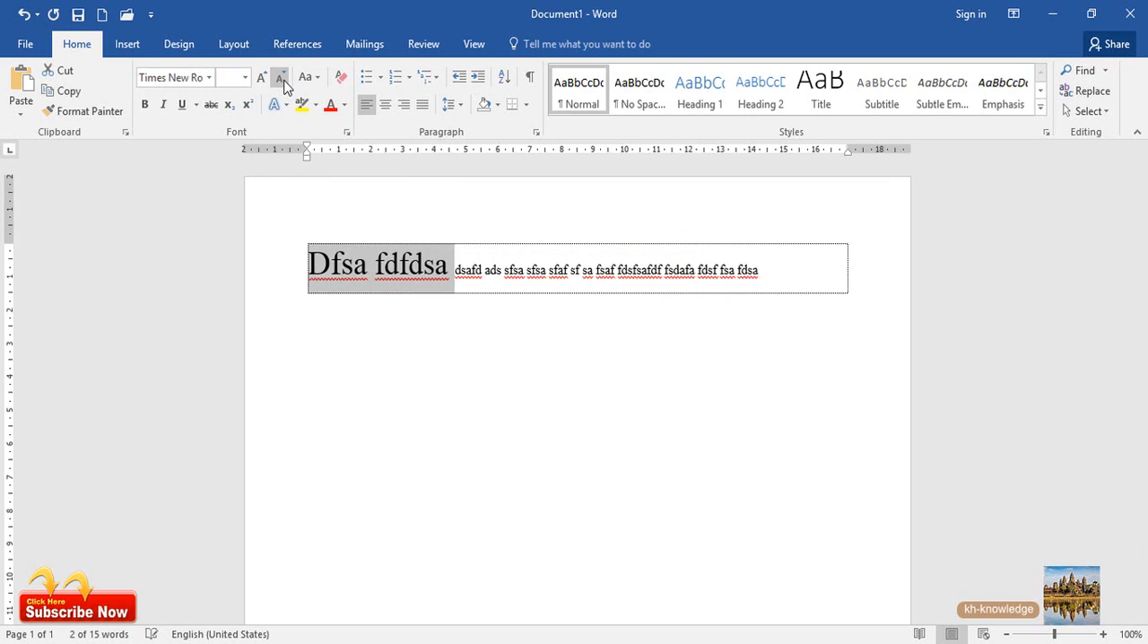
pyautogui.click(281, 79)
pyautogui.click(281, 79)
pyautogui.click(280, 78)
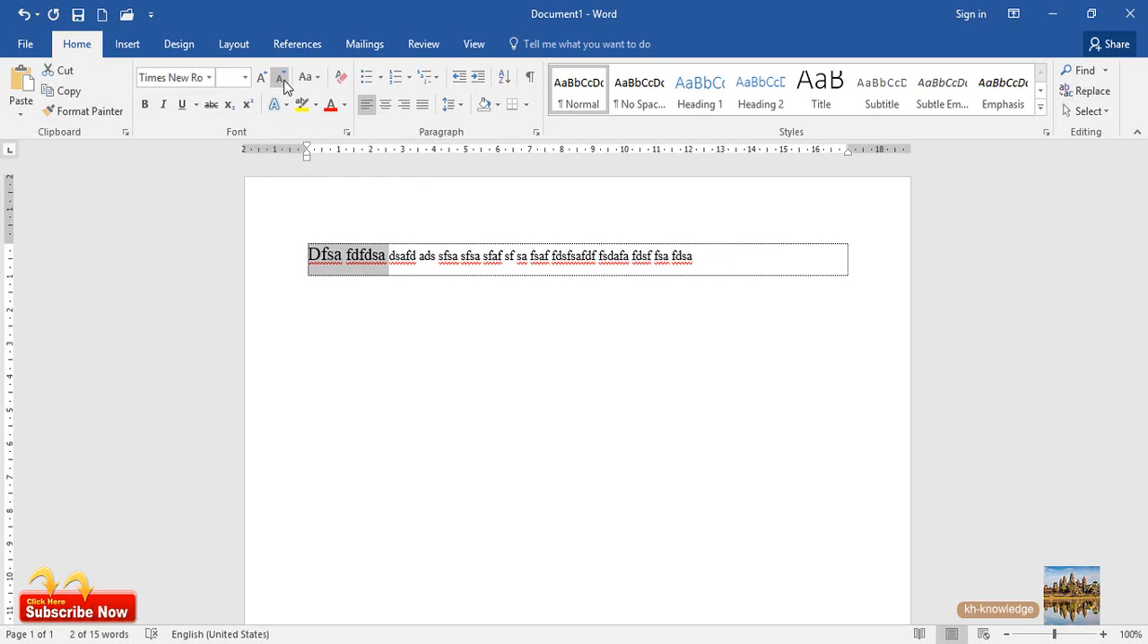
pyautogui.click(281, 79)
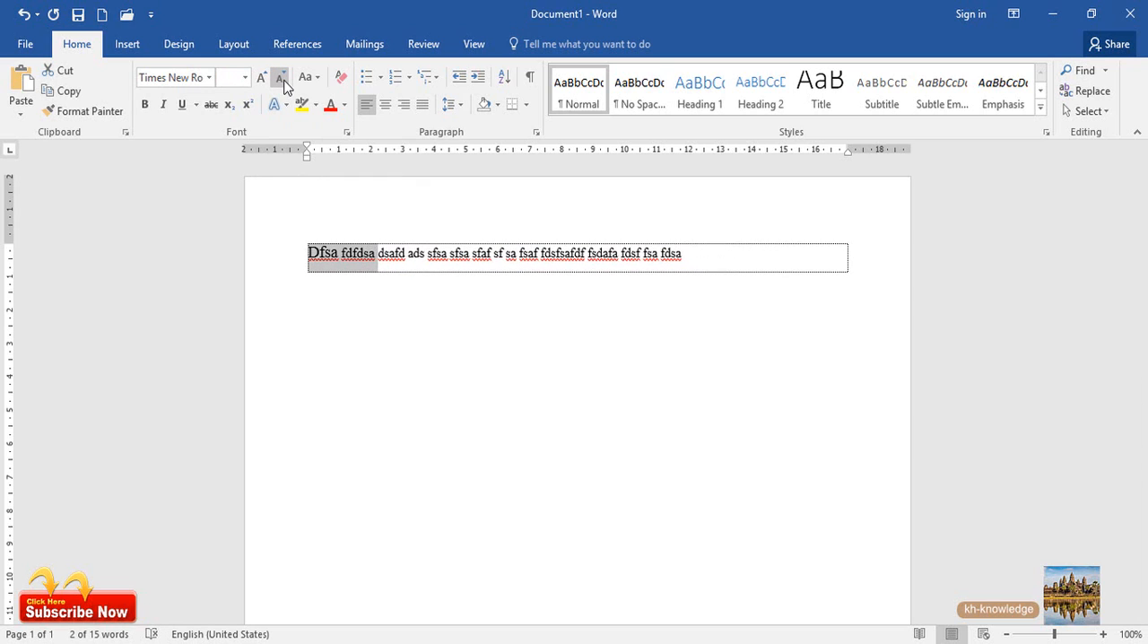
# Set the font size of the first two words, "Dfsa fdfdsa", to 12 and deselect them
pyautogui.click(245, 78)
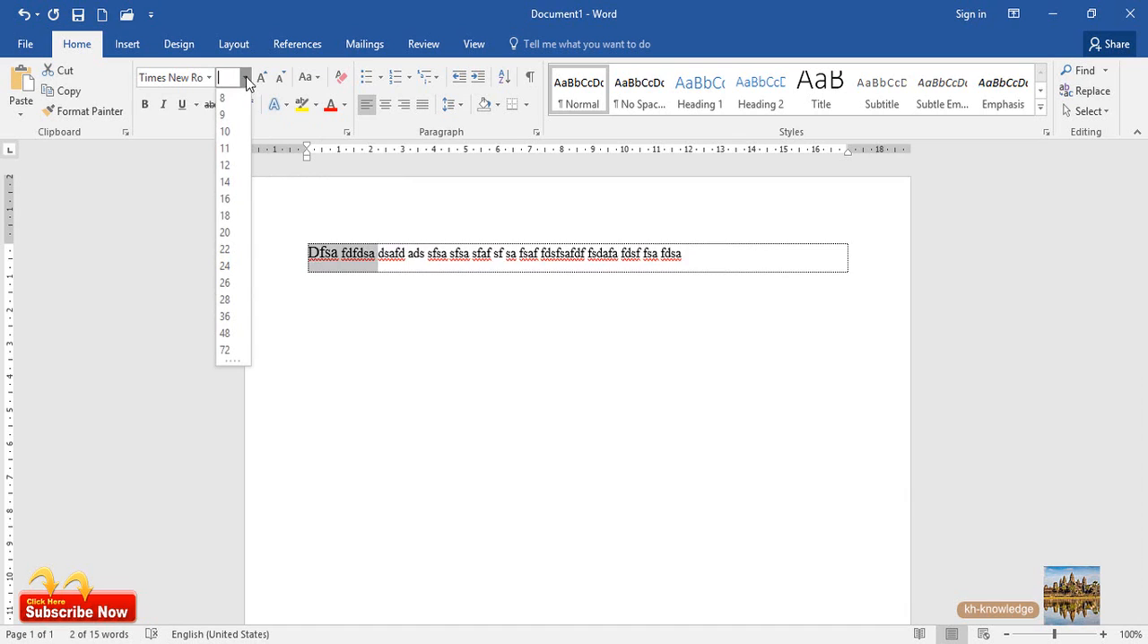
pyautogui.click(226, 165)
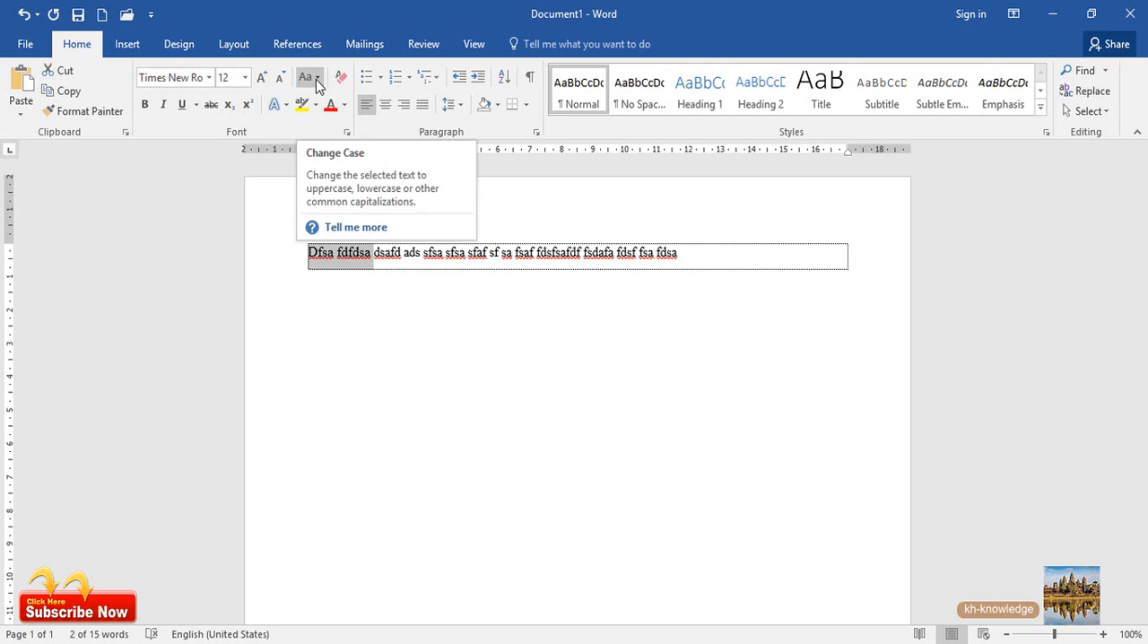
pyautogui.click(503, 265)
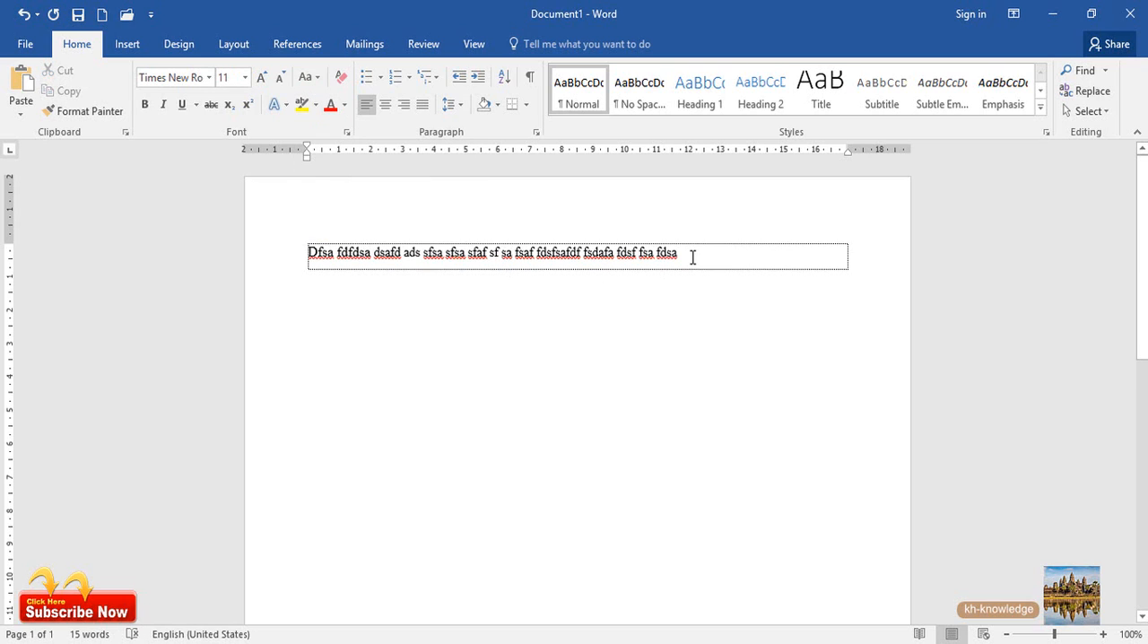
pyautogui.moveTo(692, 257); pyautogui.dragTo(303, 248)
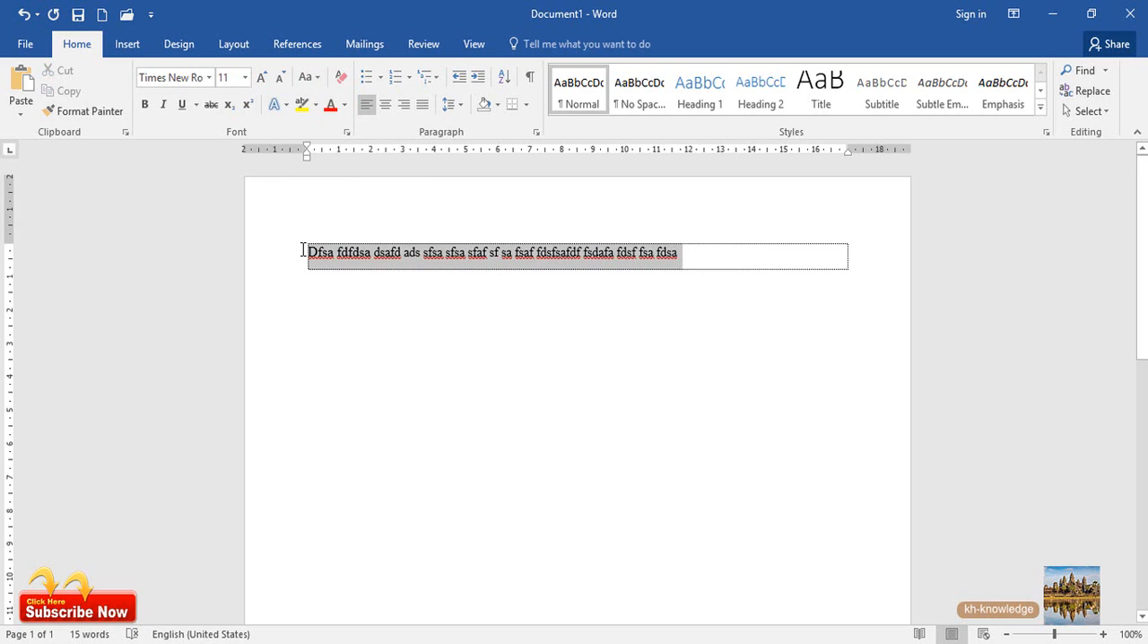
pyautogui.click(317, 78)
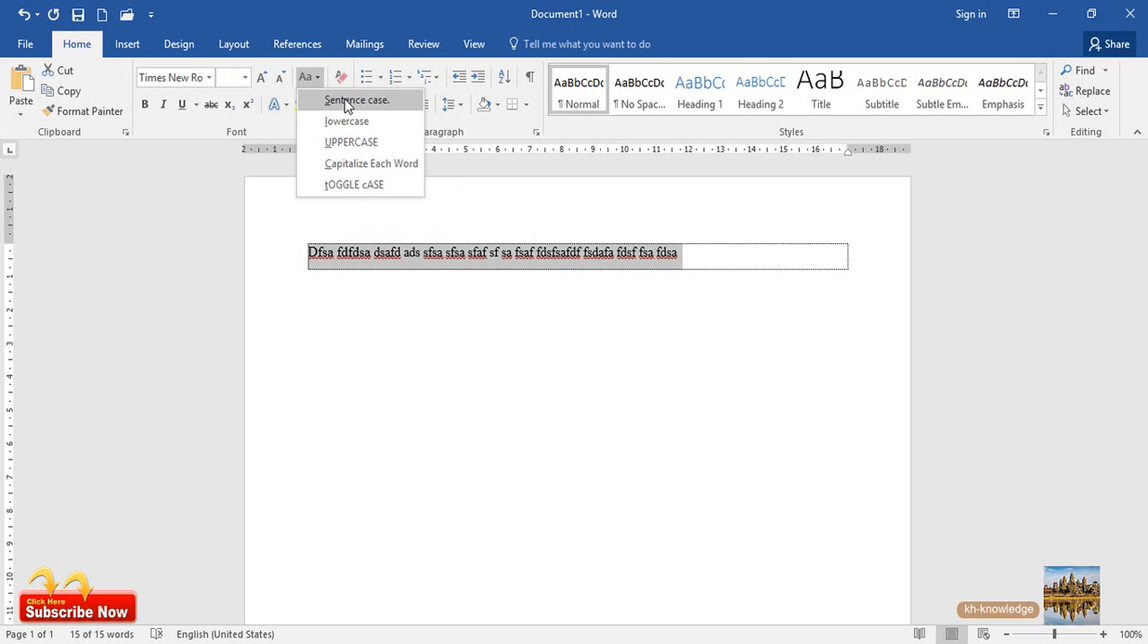
pyautogui.click(352, 235)
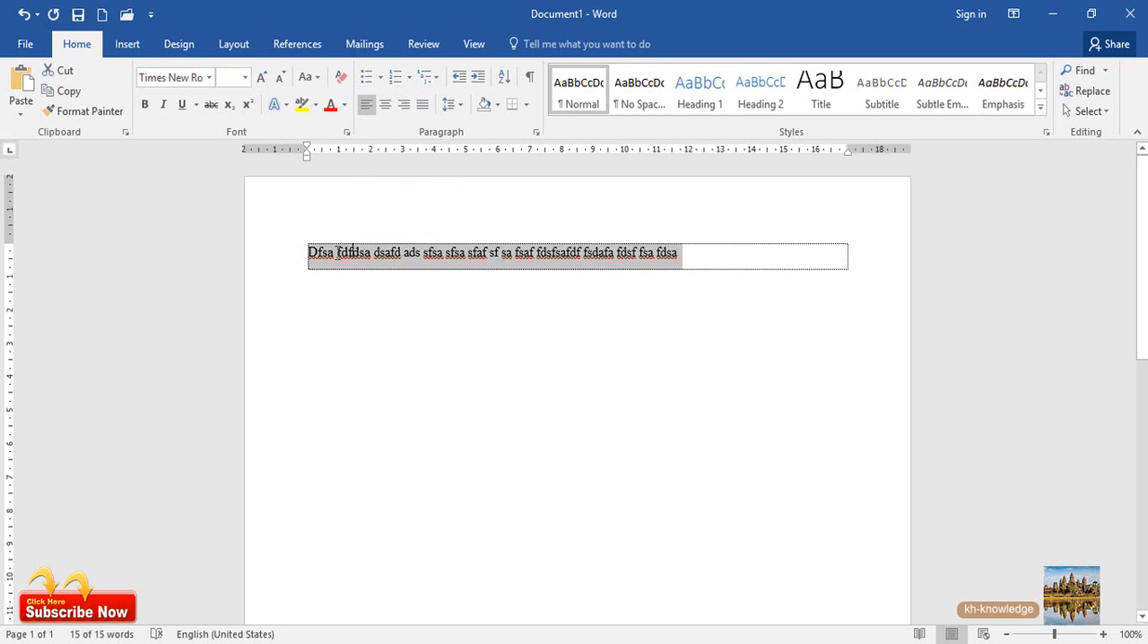
# Replace the capital "D" at the start of the line with a lowercase "s"
pyautogui.click(314, 258)
pyautogui.press('Delete')
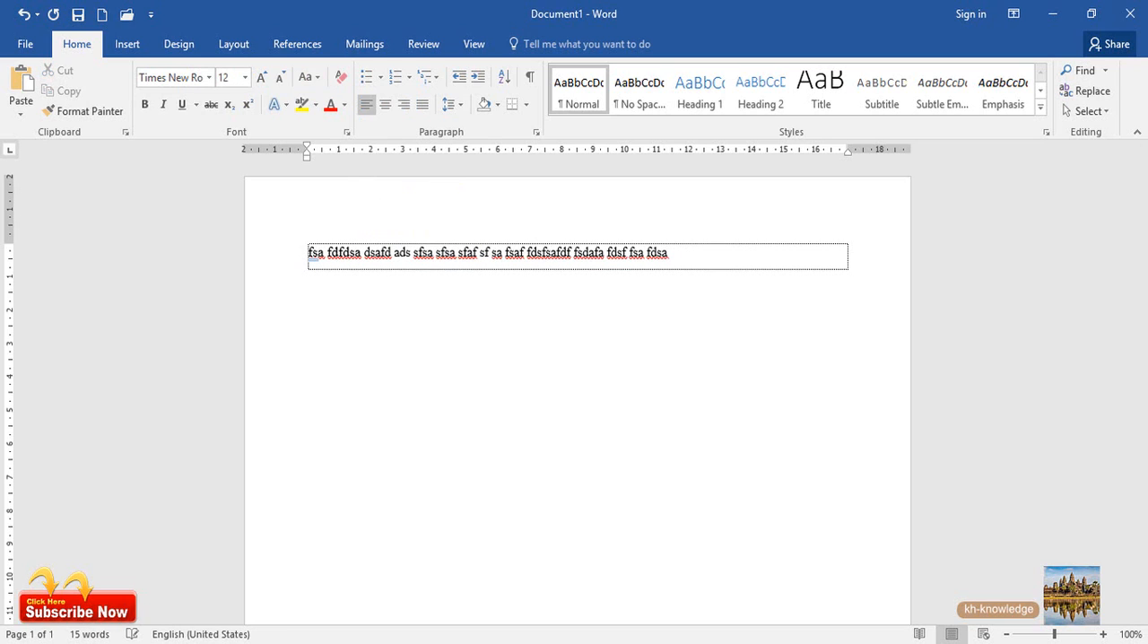
pyautogui.write('s')
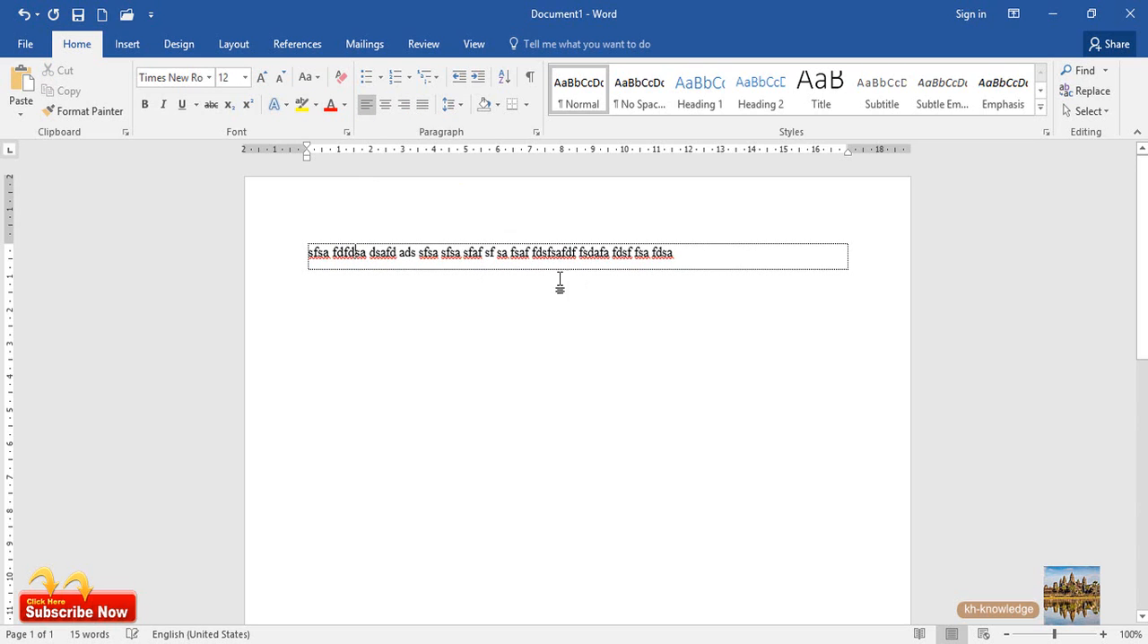
pyautogui.moveTo(681, 254); pyautogui.dragTo(259, 254)
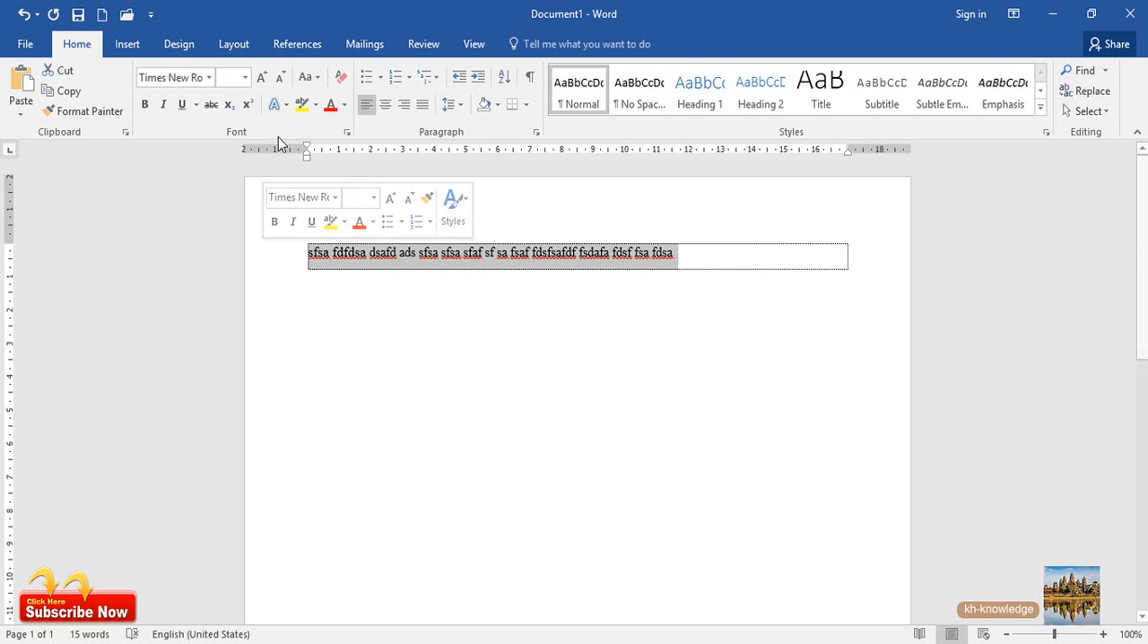
pyautogui.click(368, 253)
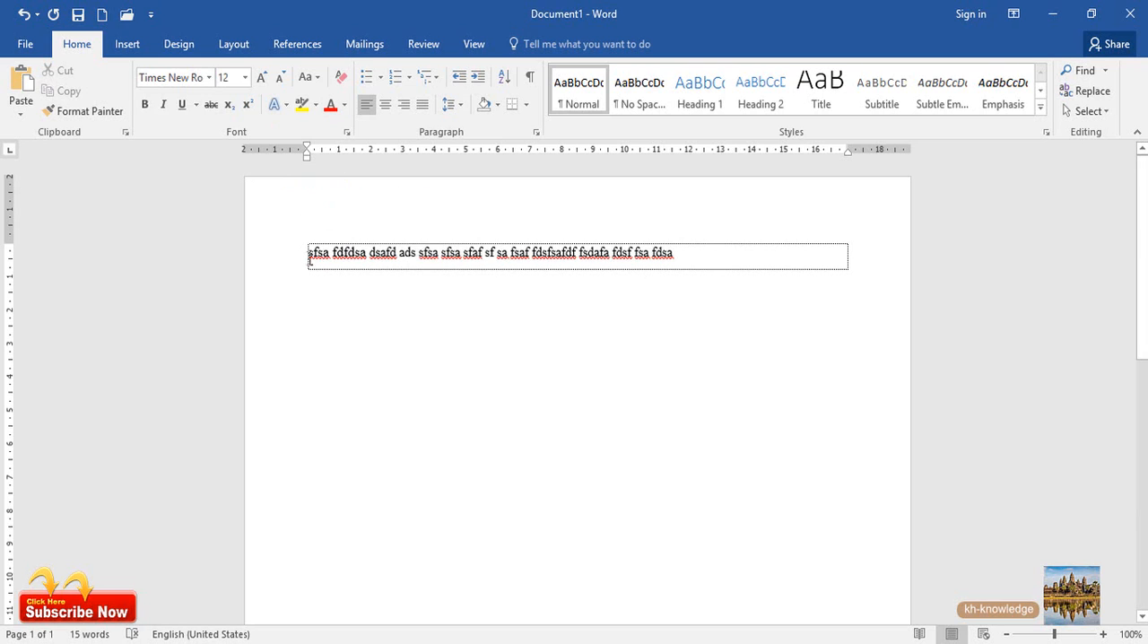
# Apply Sentence case to the start of the first word, "sfsa", and deselect it
pyautogui.doubleClick(311, 255)
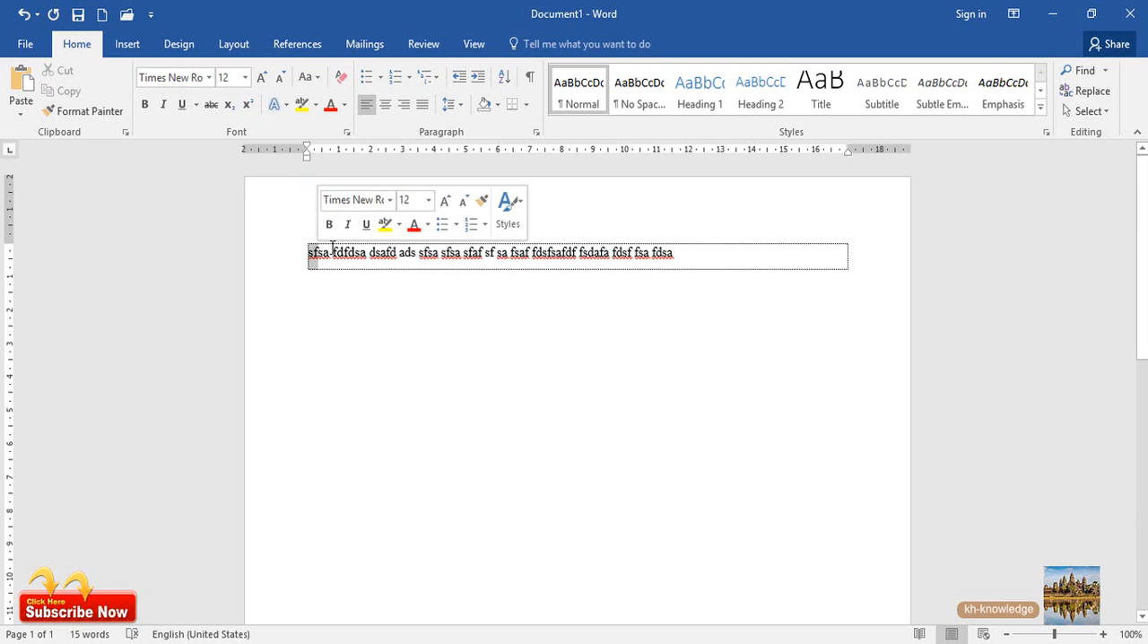
pyautogui.click(309, 79)
pyautogui.click(327, 98)
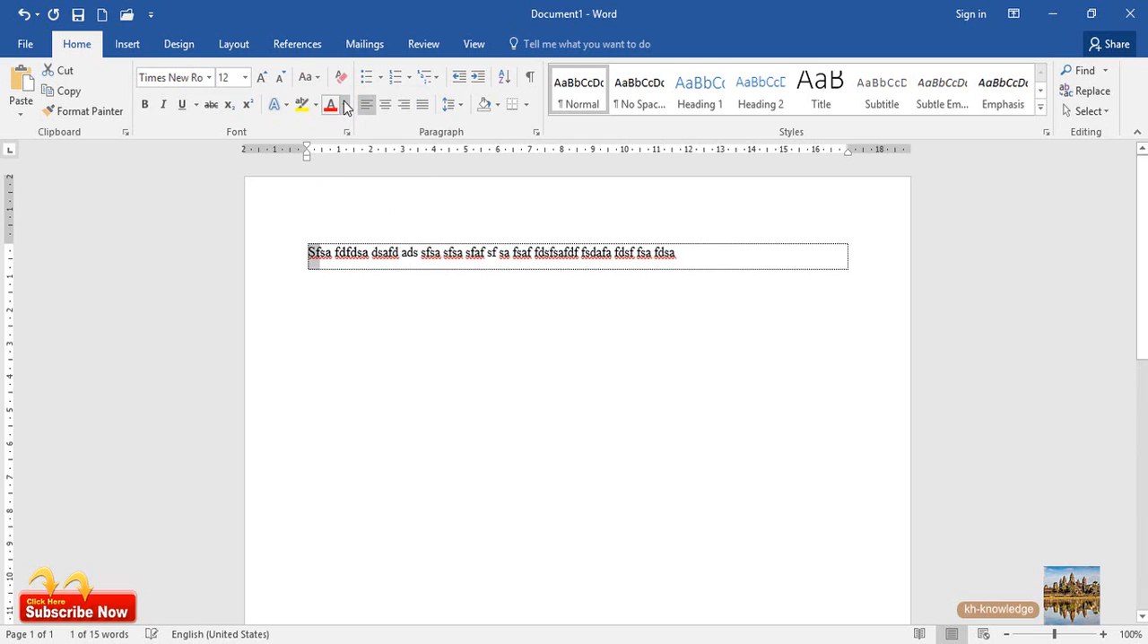
pyautogui.click(500, 255)
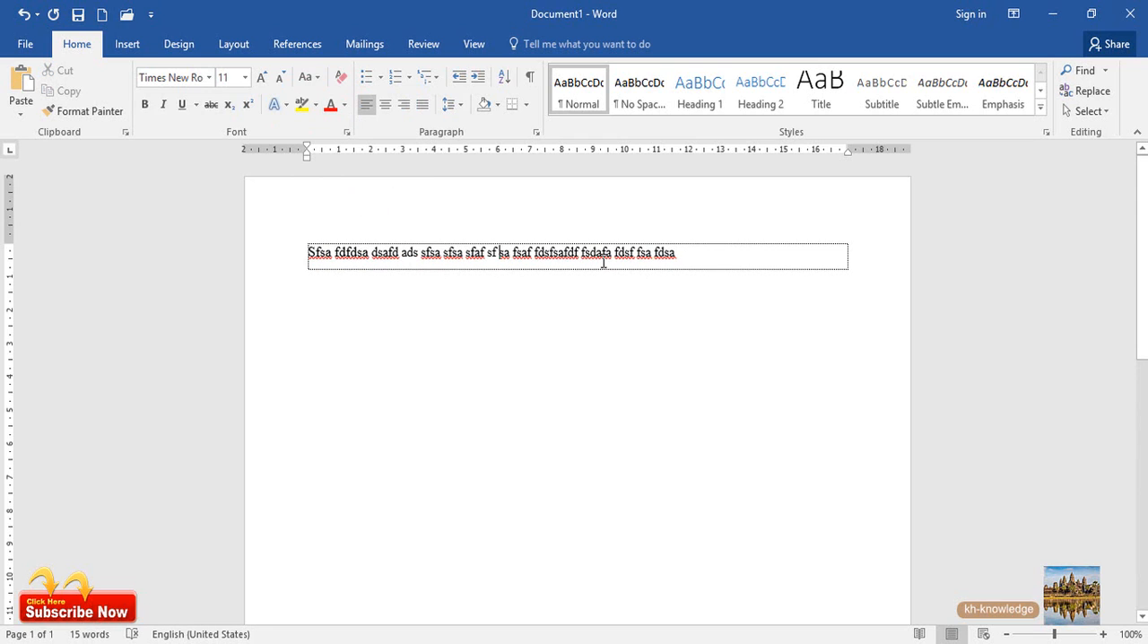
# Convert the whole line of text to lowercase, followed by UPPERCASE
pyautogui.click(314, 79)
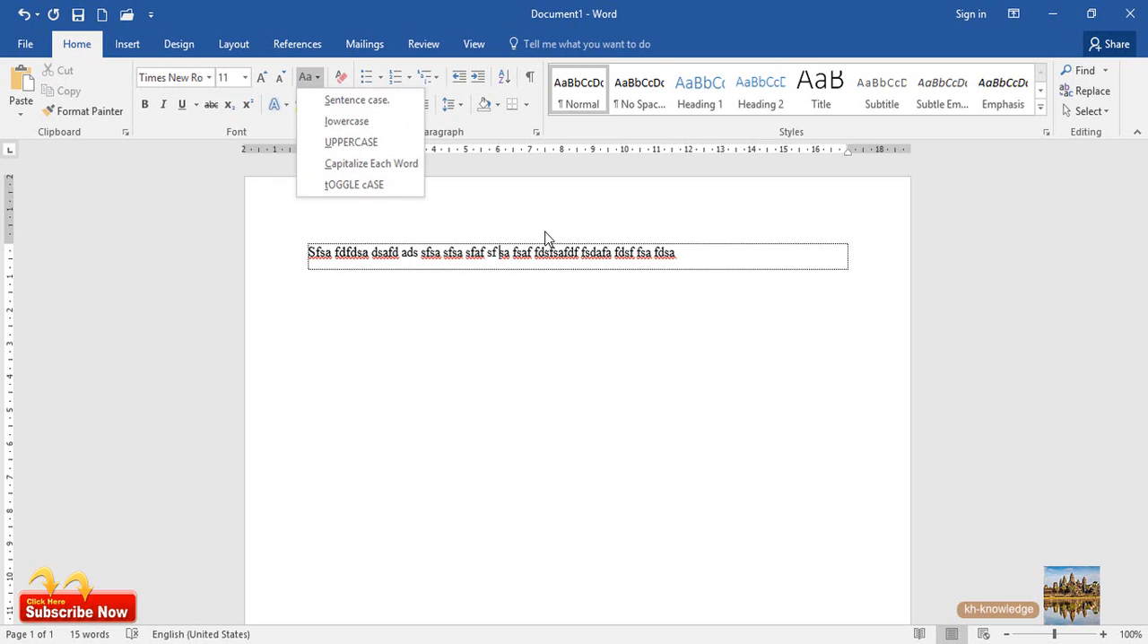
pyautogui.click(523, 258)
pyautogui.moveTo(682, 252); pyautogui.dragTo(306, 254)
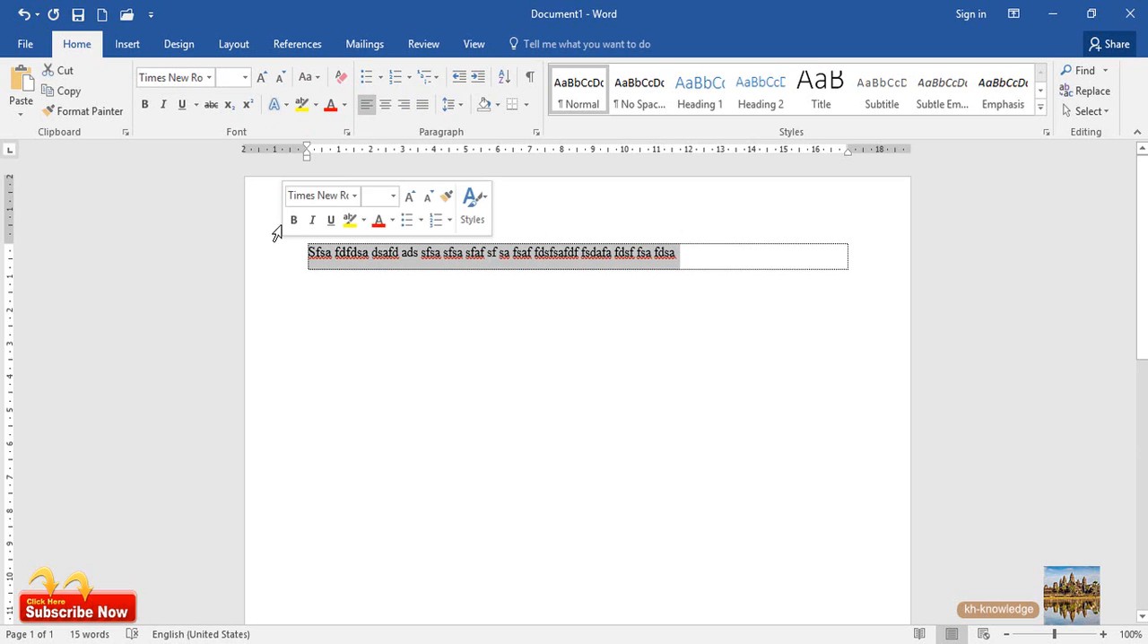
pyautogui.click(314, 77)
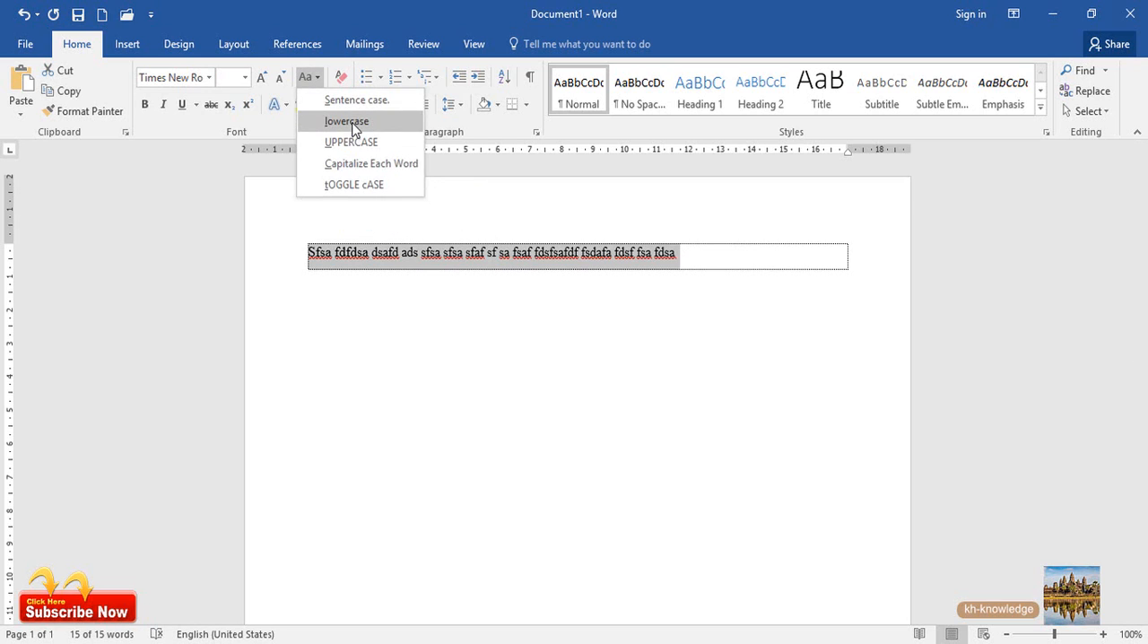
pyautogui.click(350, 121)
pyautogui.click(310, 77)
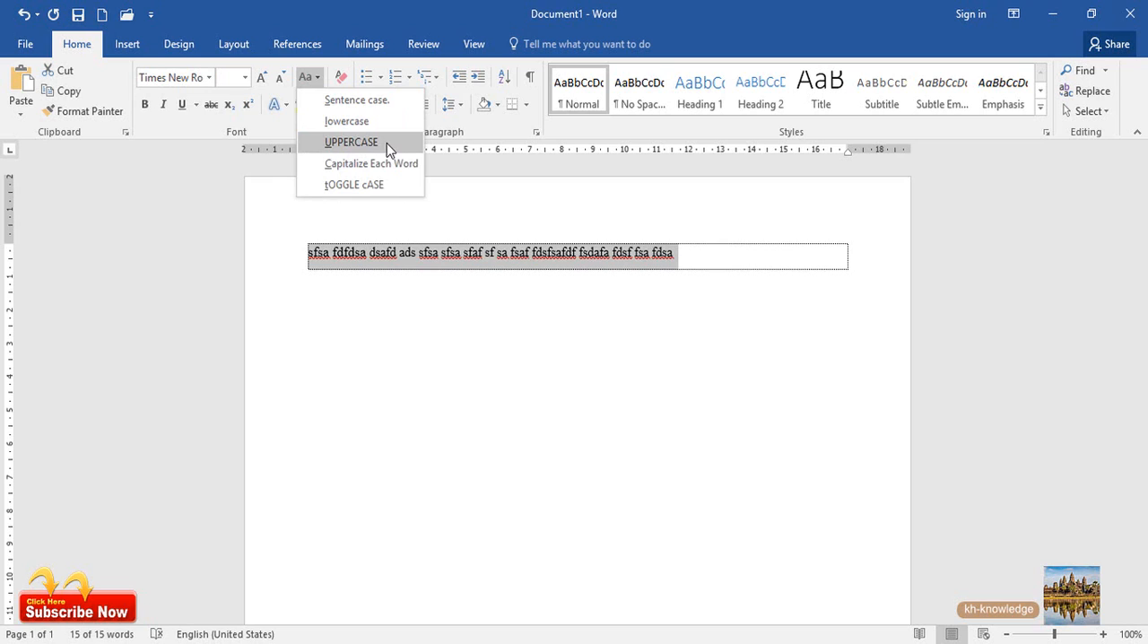
pyautogui.click(390, 143)
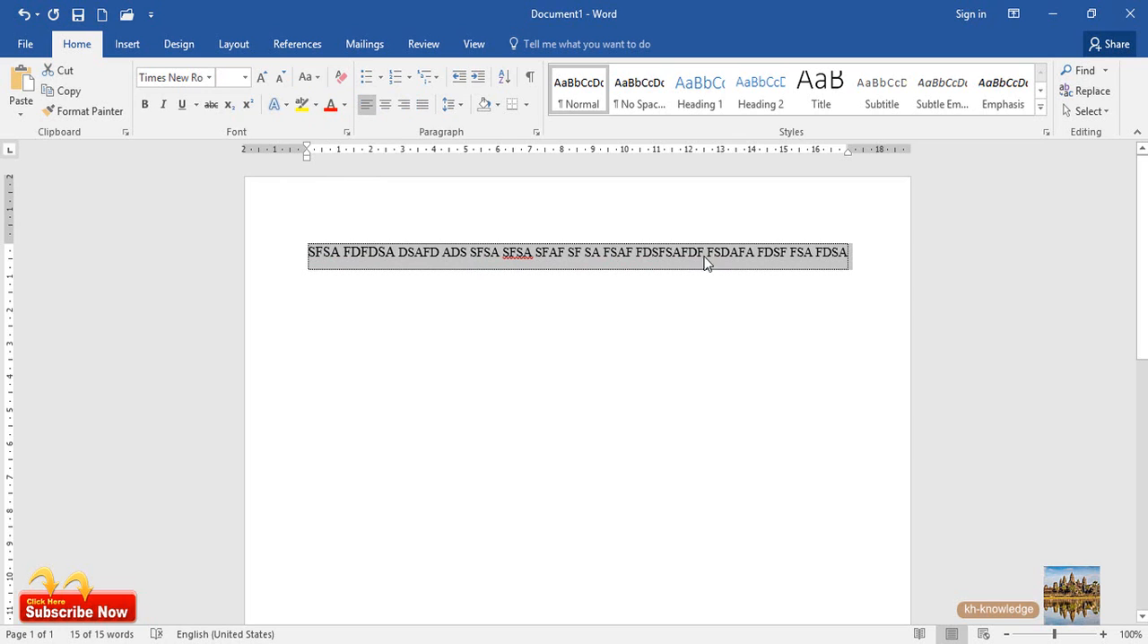
# Apply Capitalize Each Word to the selected line and deselect it
pyautogui.click(315, 77)
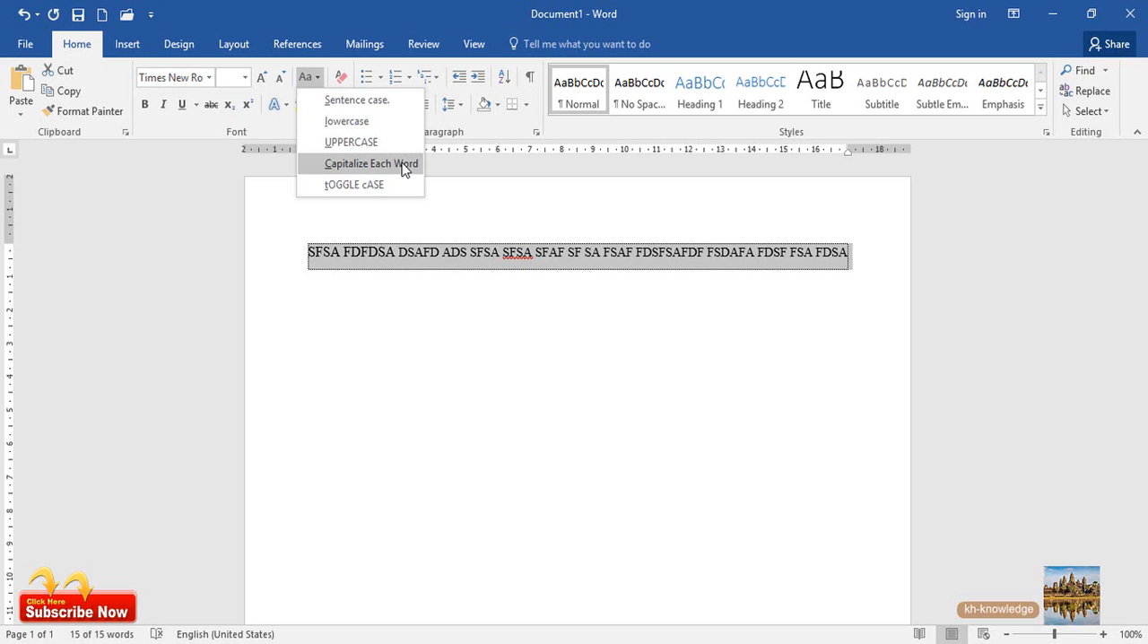
pyautogui.click(371, 164)
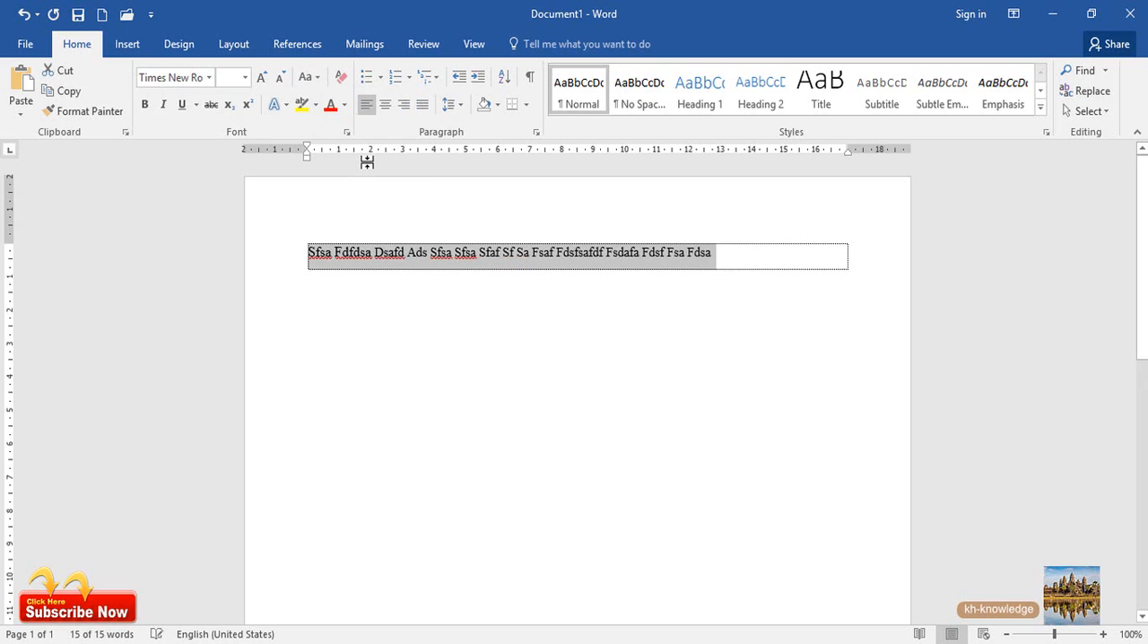
pyautogui.click(349, 255)
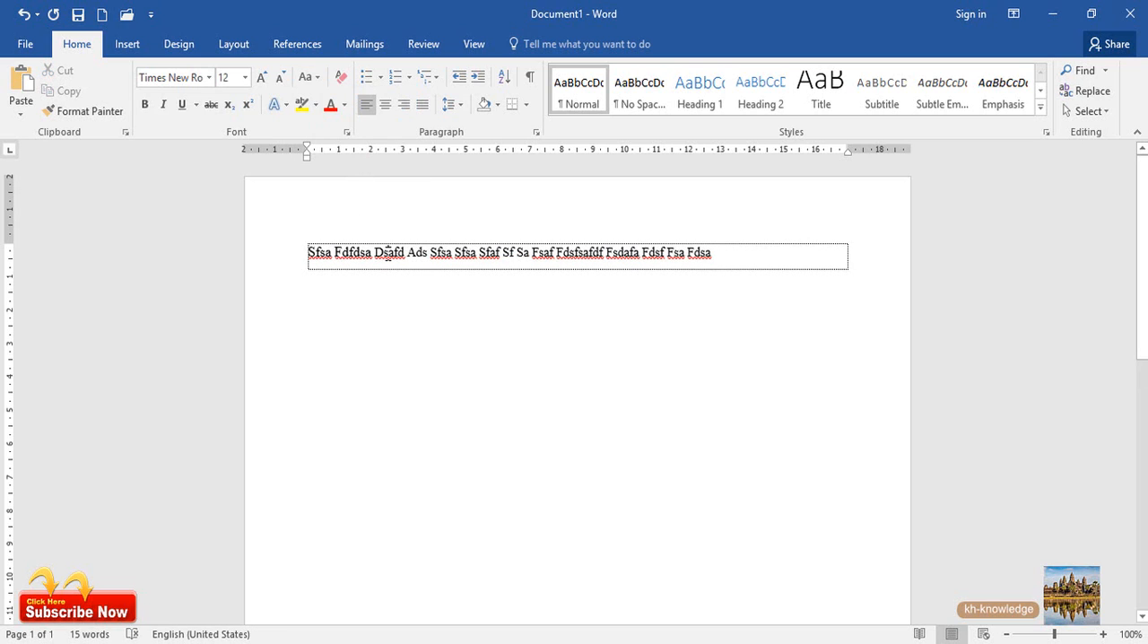
pyautogui.click(387, 253)
pyautogui.click(437, 252)
pyautogui.doubleClick(482, 254)
pyautogui.click(511, 254)
# Apply tOGGLE cASE to the whole line and clear the selection
pyautogui.moveTo(722, 258); pyautogui.dragTo(281, 274)
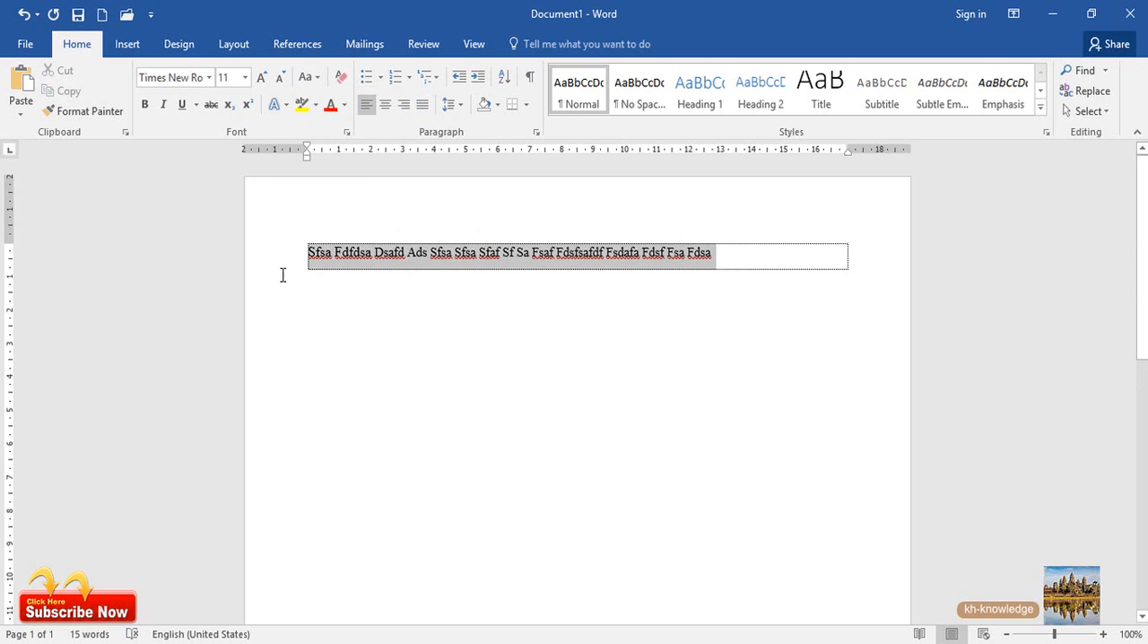
pyautogui.click(308, 79)
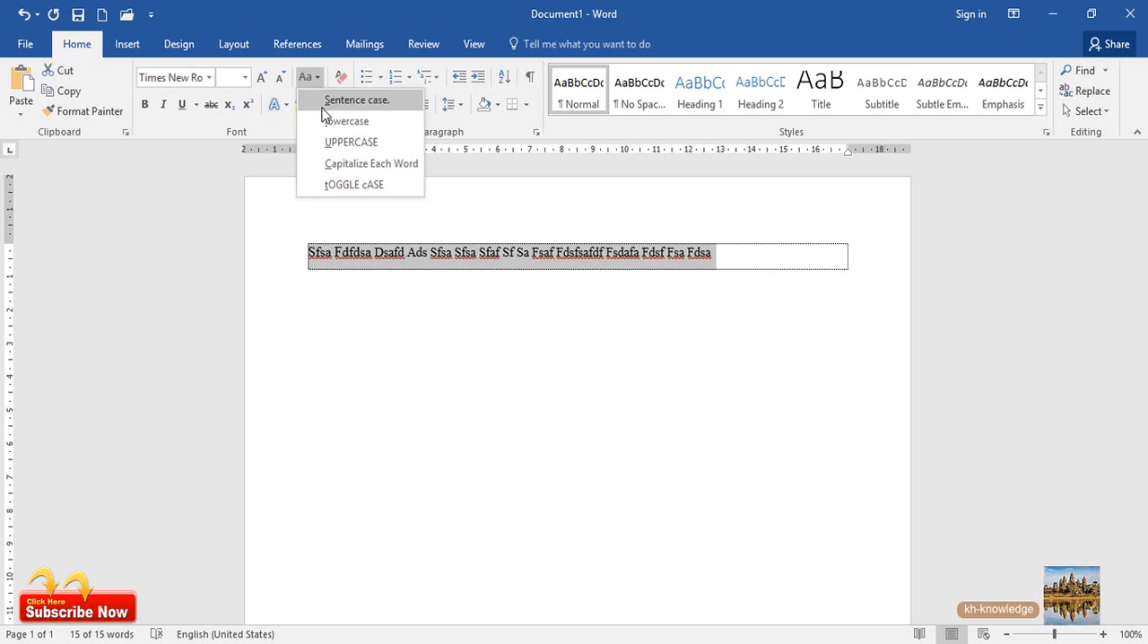
pyautogui.click(387, 188)
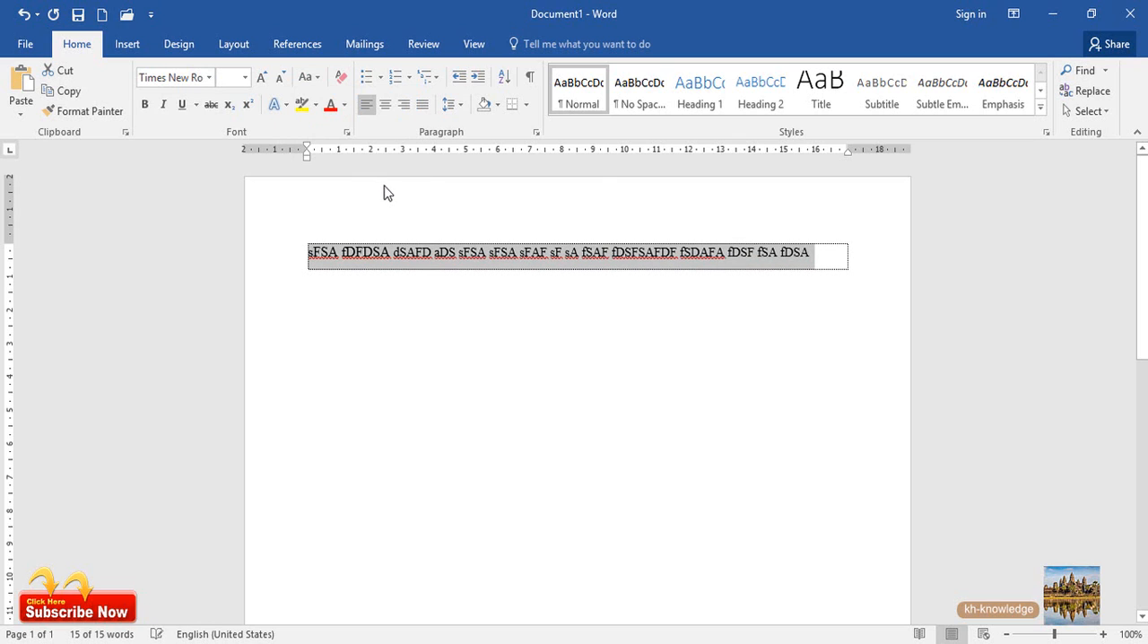
pyautogui.click(324, 252)
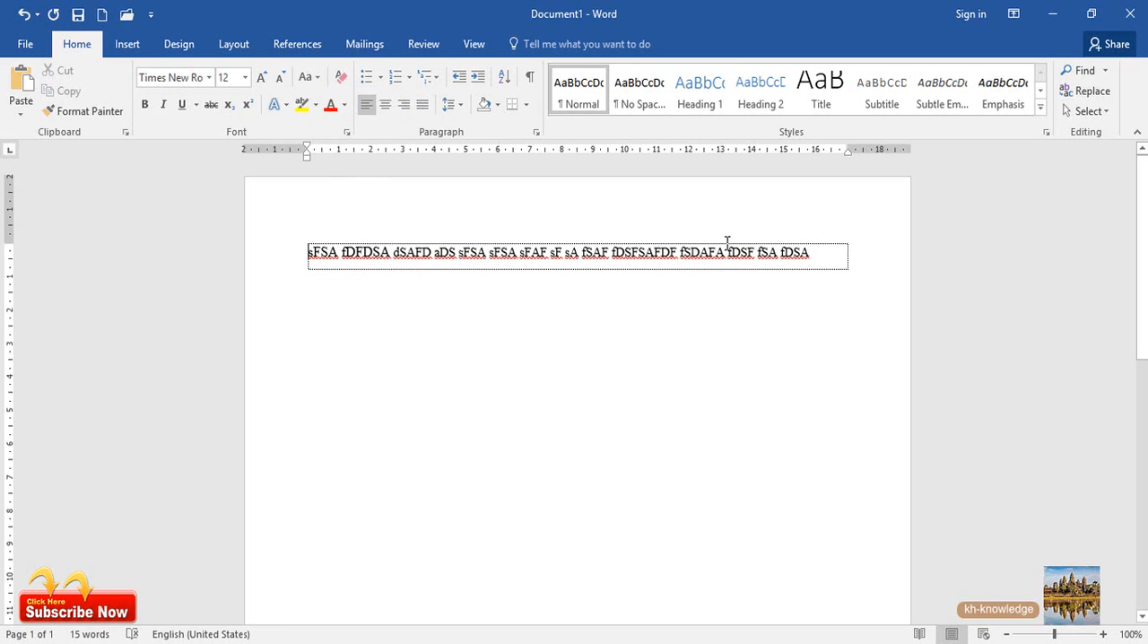
# Change the whole line back to lowercase and deselect it
pyautogui.moveTo(834, 255); pyautogui.dragTo(307, 249)
pyautogui.click(310, 77)
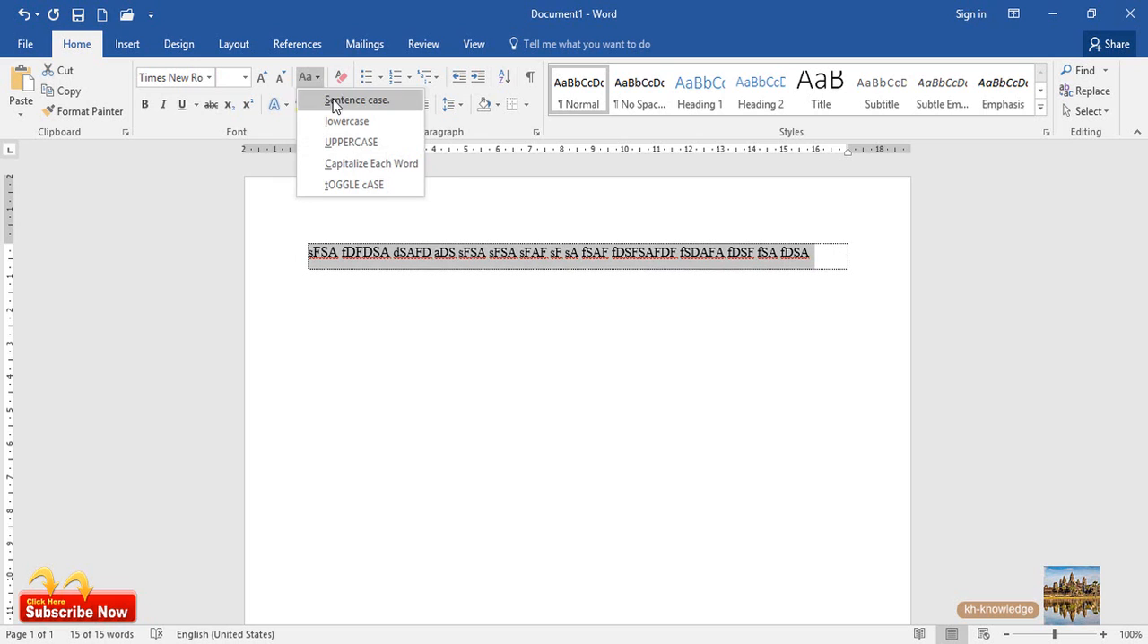
pyautogui.click(346, 124)
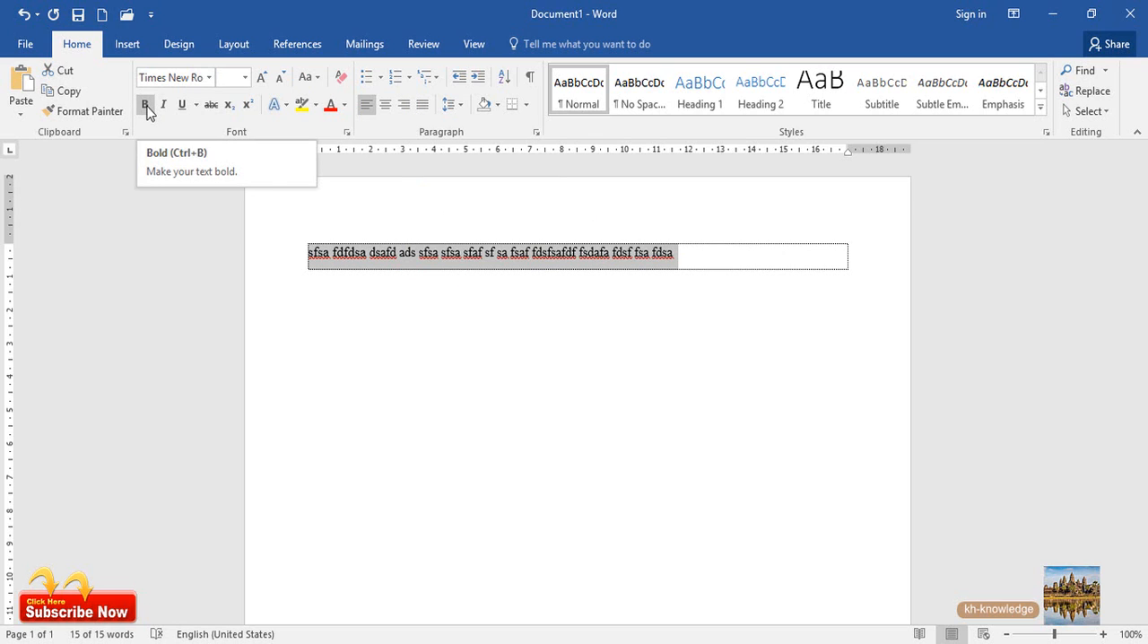
pyautogui.click(354, 259)
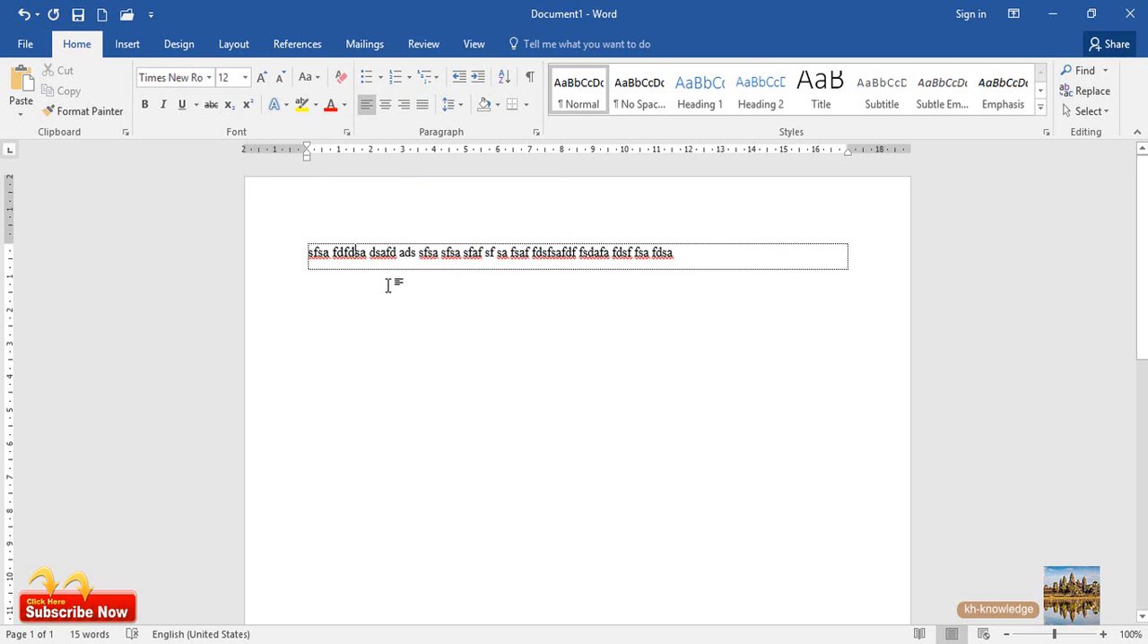
# Make the letters "dfdsa" of the second word, "fdfdsa", bold
pyautogui.click(1103, 635)
pyautogui.click(1103, 634)
pyautogui.click(1103, 634)
pyautogui.click(1104, 634)
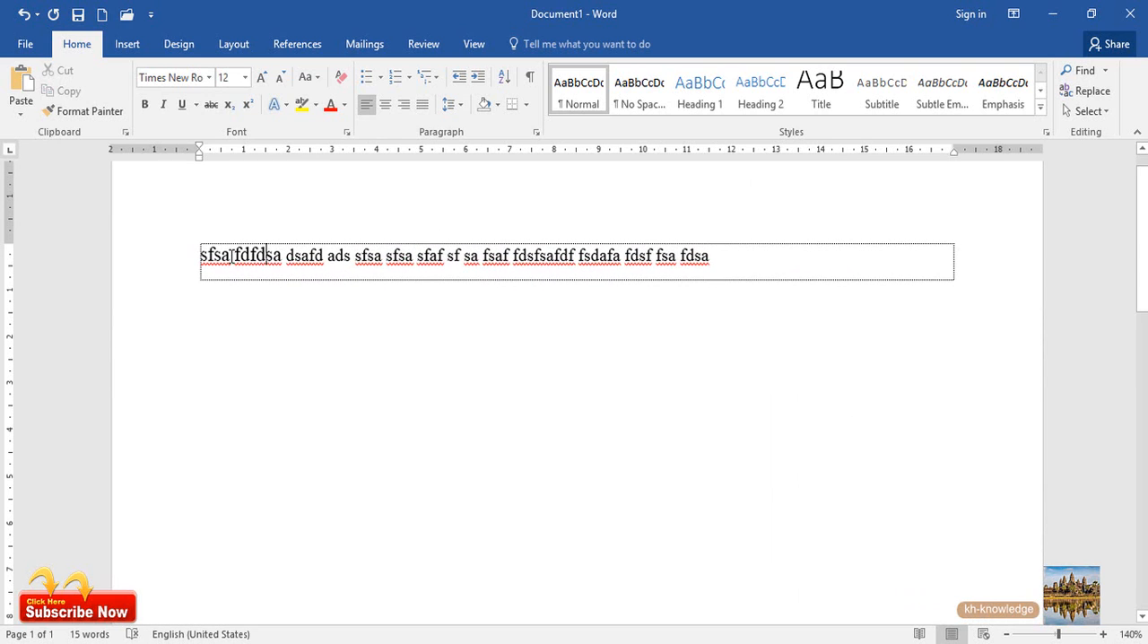
pyautogui.moveTo(238, 256); pyautogui.dragTo(283, 262)
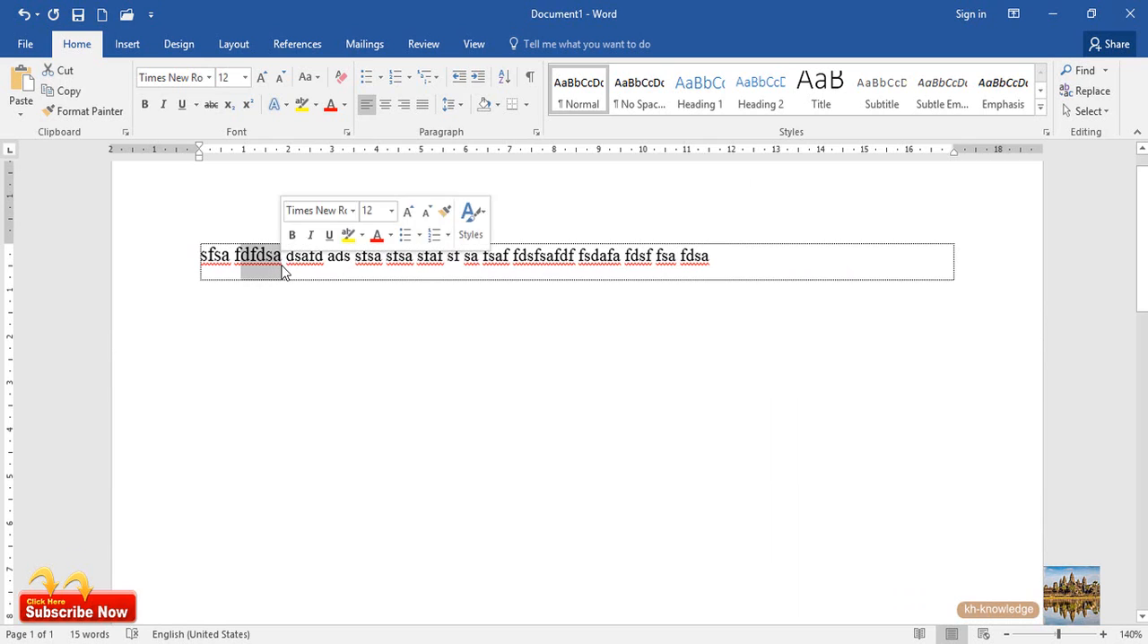
pyautogui.click(144, 104)
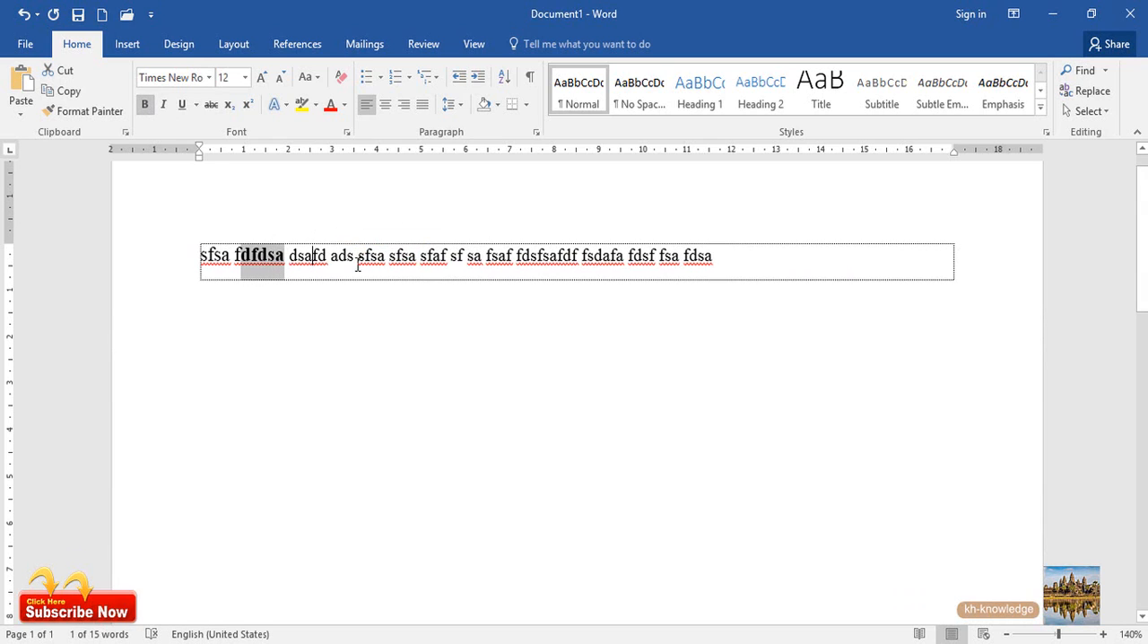
# Make the seventh word, "sfaf", bold and clear the selection
pyautogui.moveTo(420, 260); pyautogui.dragTo(450, 264)
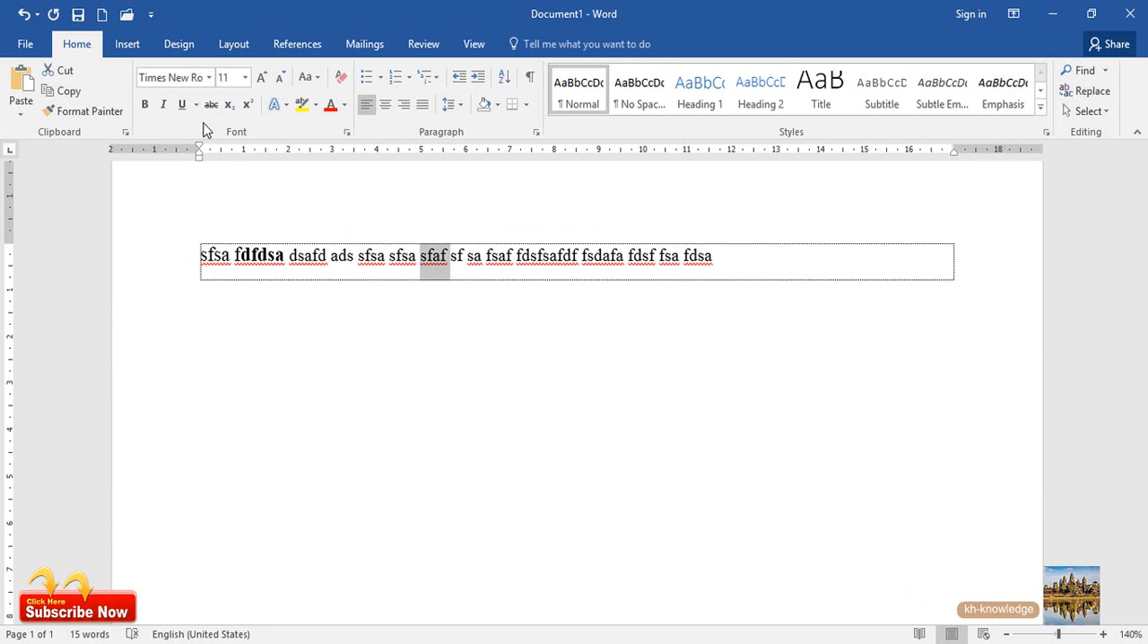
pyautogui.click(144, 104)
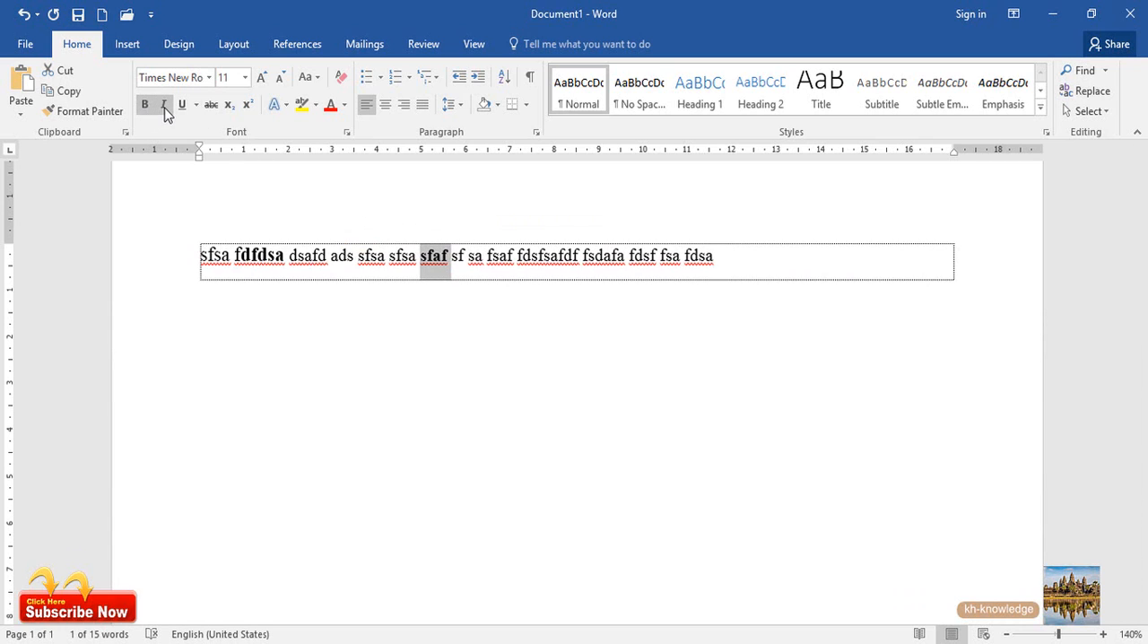
pyautogui.click(226, 262)
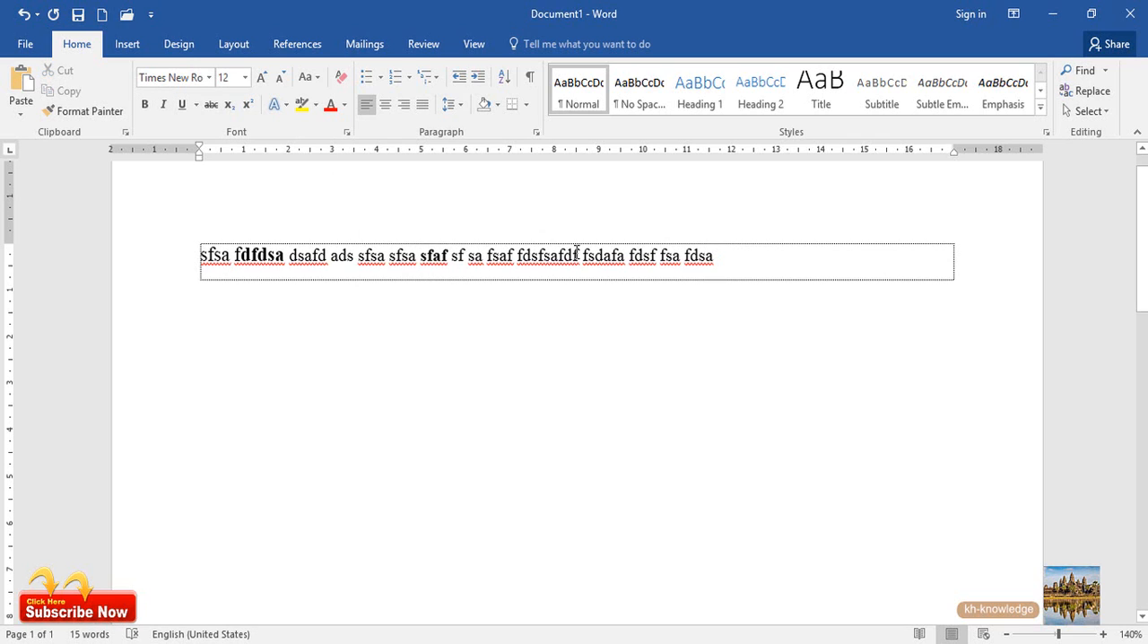
# Format the letters "fdsfsafd" of the word "fdsfsafdf" as italic and bold, and deselect them
pyautogui.moveTo(576, 254)
pyautogui.mouseDown()
pyautogui.moveTo(508, 251)
pyautogui.moveTo(572, 254)
pyautogui.mouseUp()
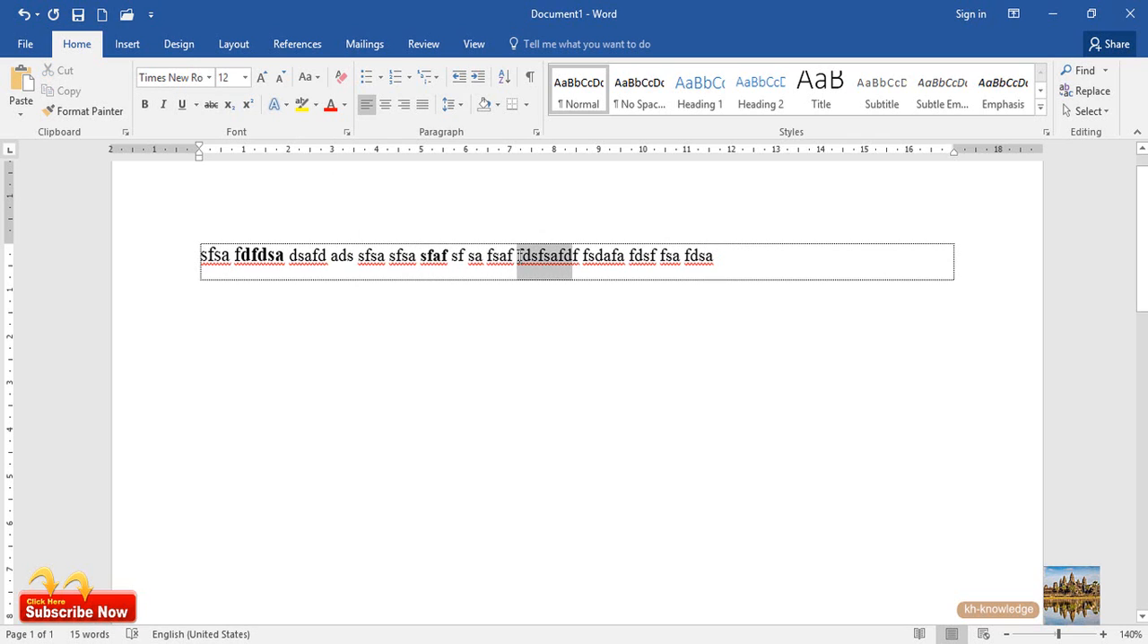
pyautogui.click(164, 105)
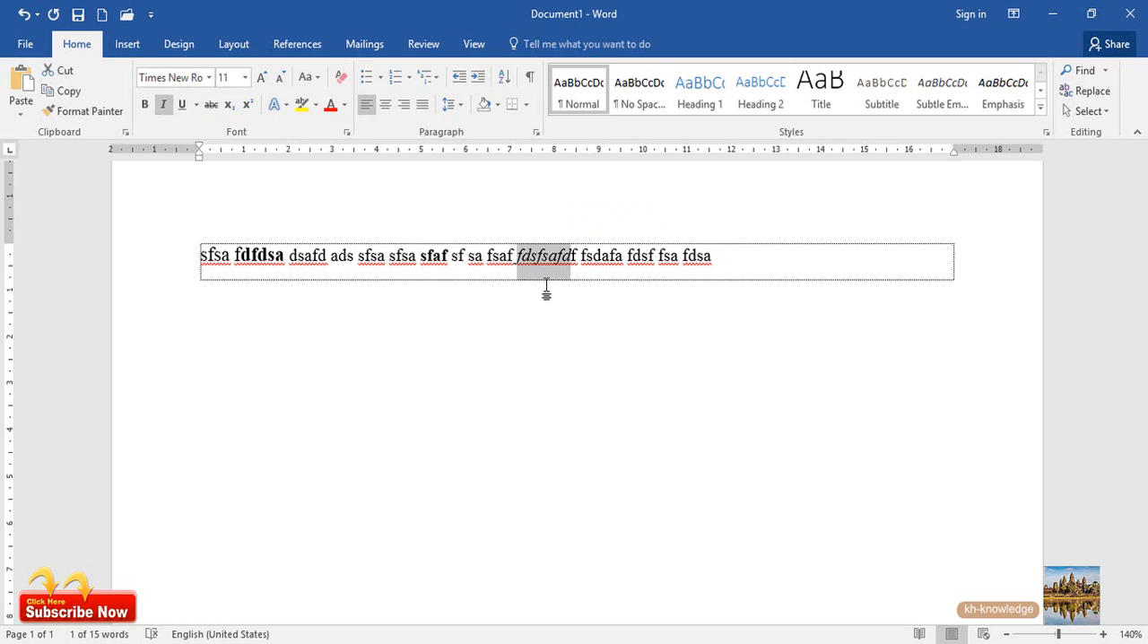
pyautogui.click(147, 105)
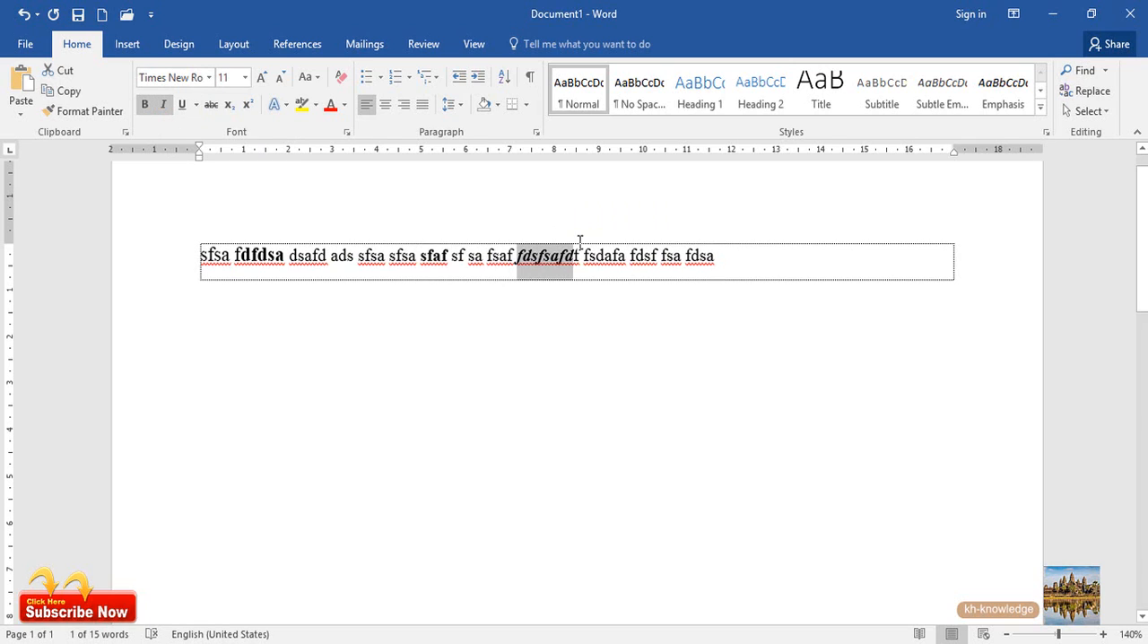
pyautogui.click(612, 257)
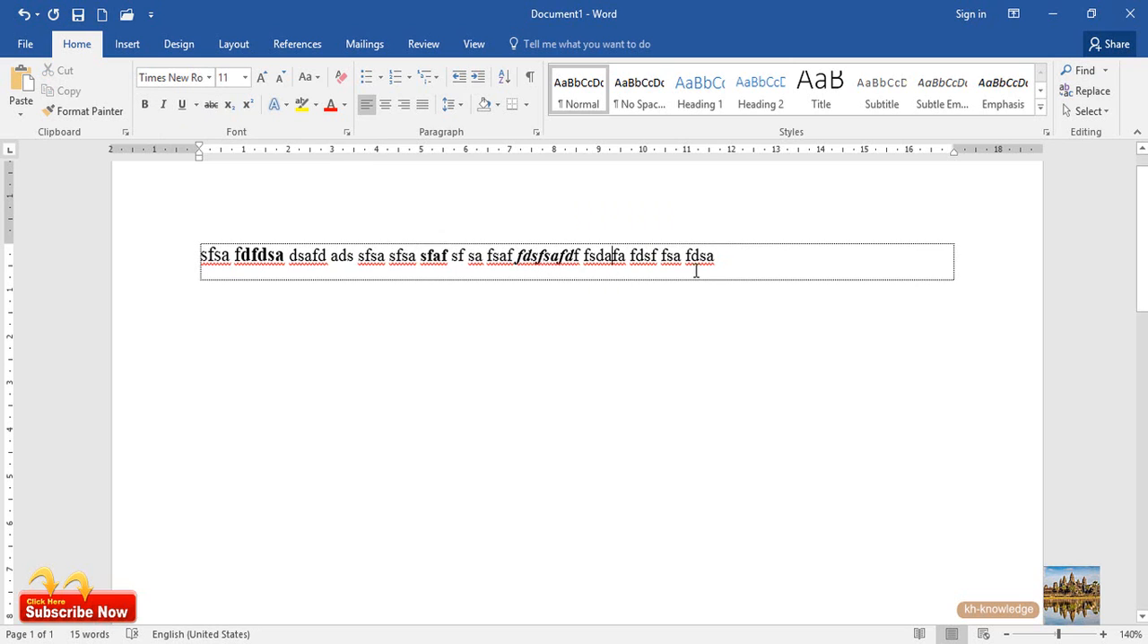
# Underline the last three words, "fdsf fsa fdsa", and make them bold and italic
pyautogui.moveTo(718, 263); pyautogui.dragTo(630, 260)
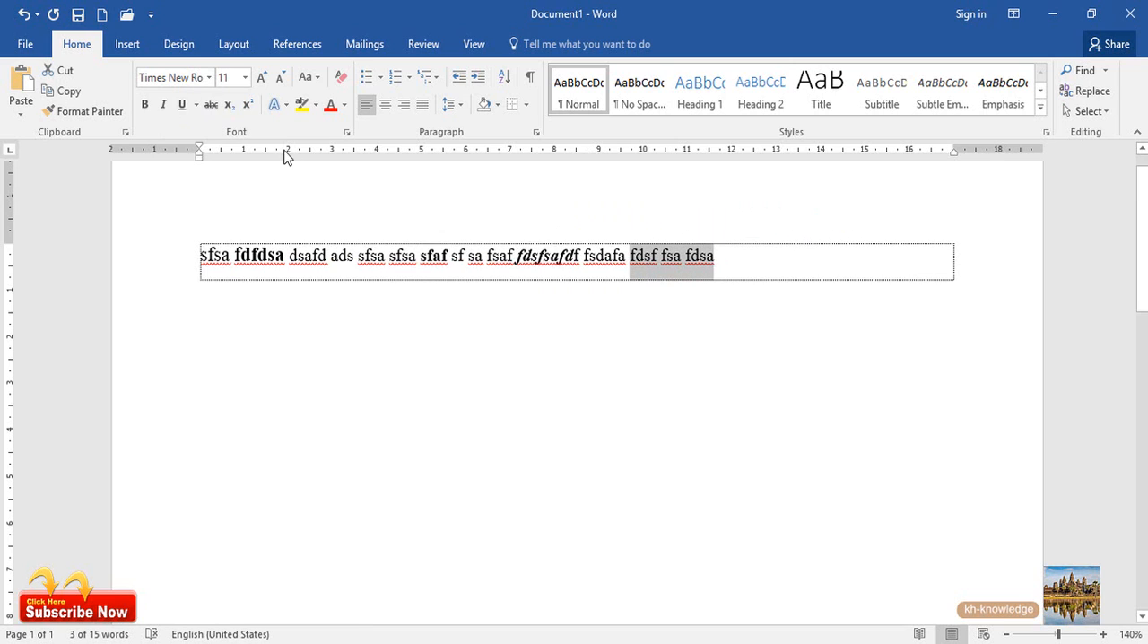
pyautogui.click(183, 105)
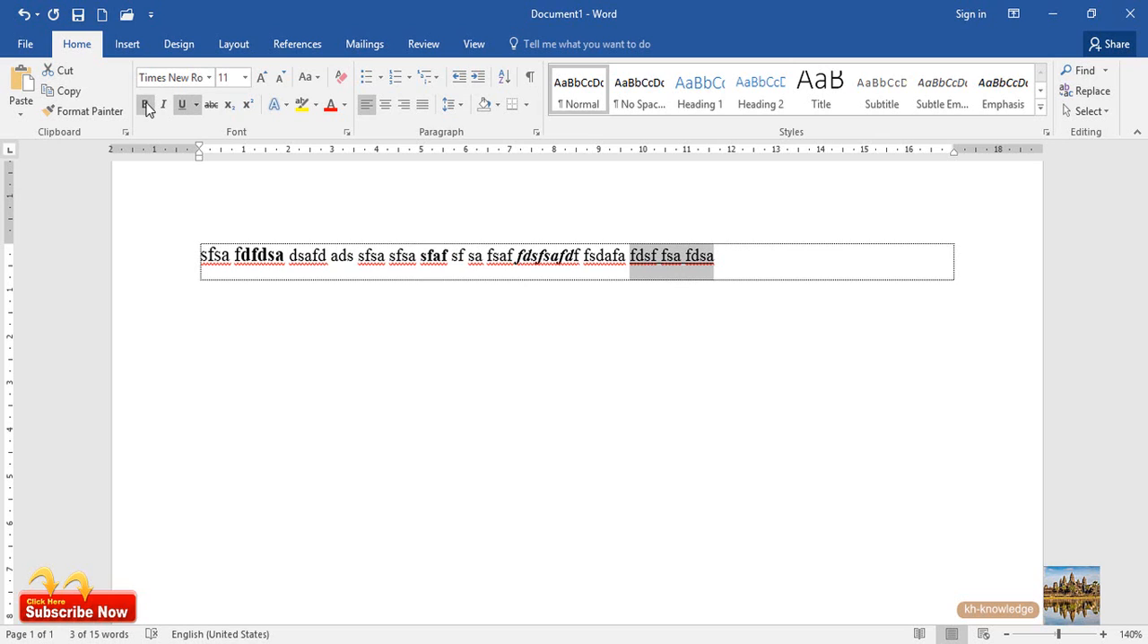
pyautogui.click(147, 106)
pyautogui.click(163, 105)
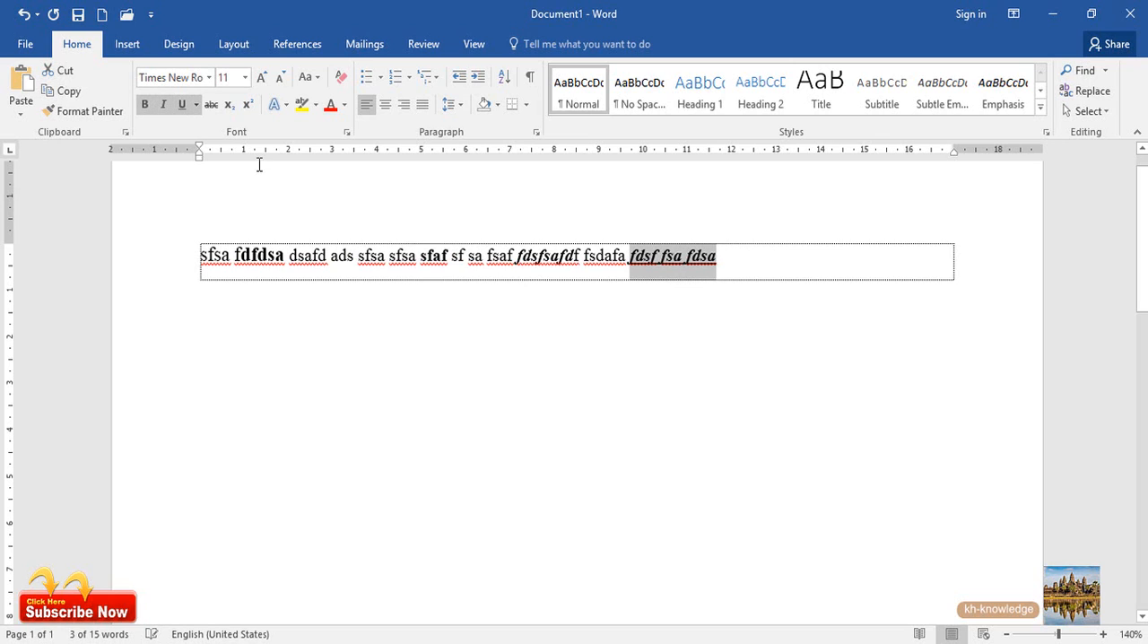
# Try the double, thick and dotted underline styles on the last three words, and apply the wavy underline
pyautogui.click(197, 106)
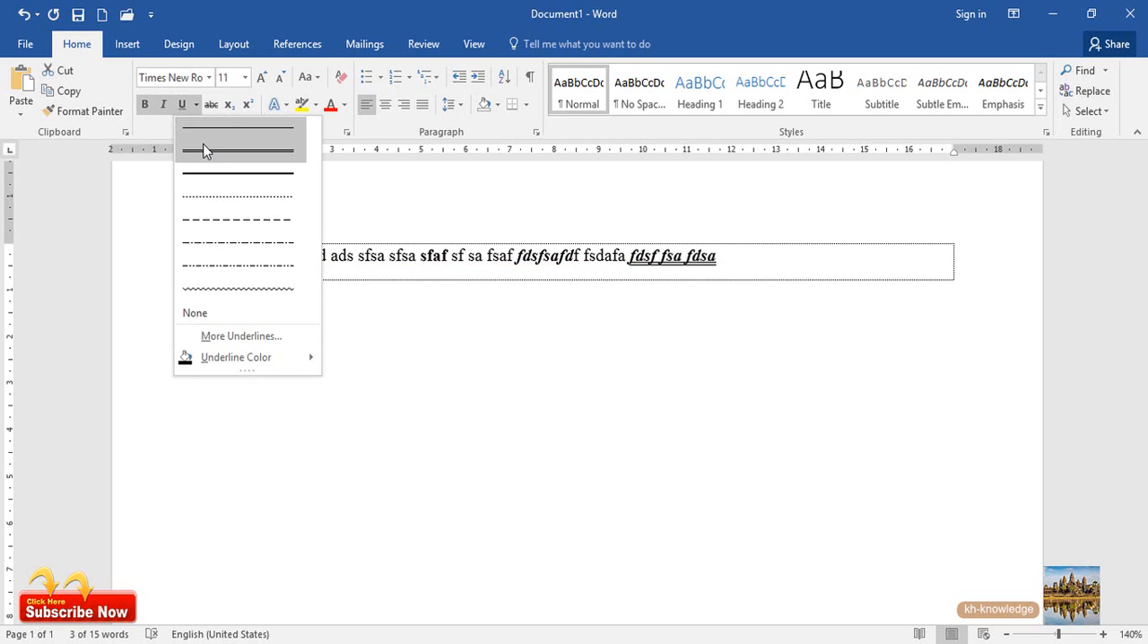
pyautogui.click(204, 153)
pyautogui.click(196, 106)
pyautogui.click(213, 170)
pyautogui.click(197, 106)
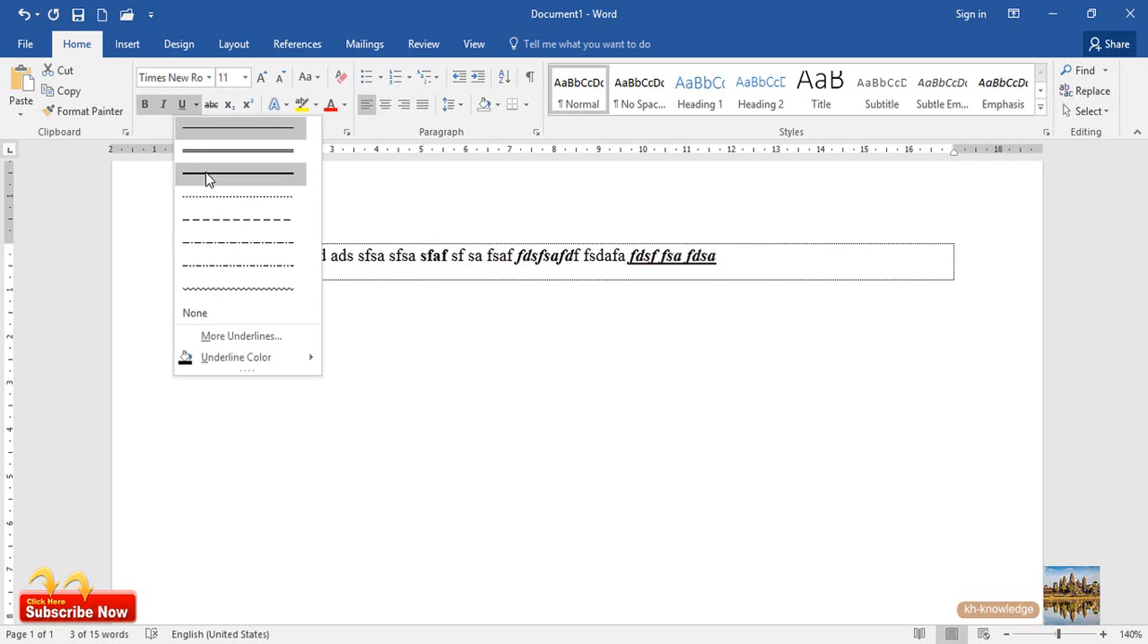
pyautogui.click(214, 199)
pyautogui.click(194, 106)
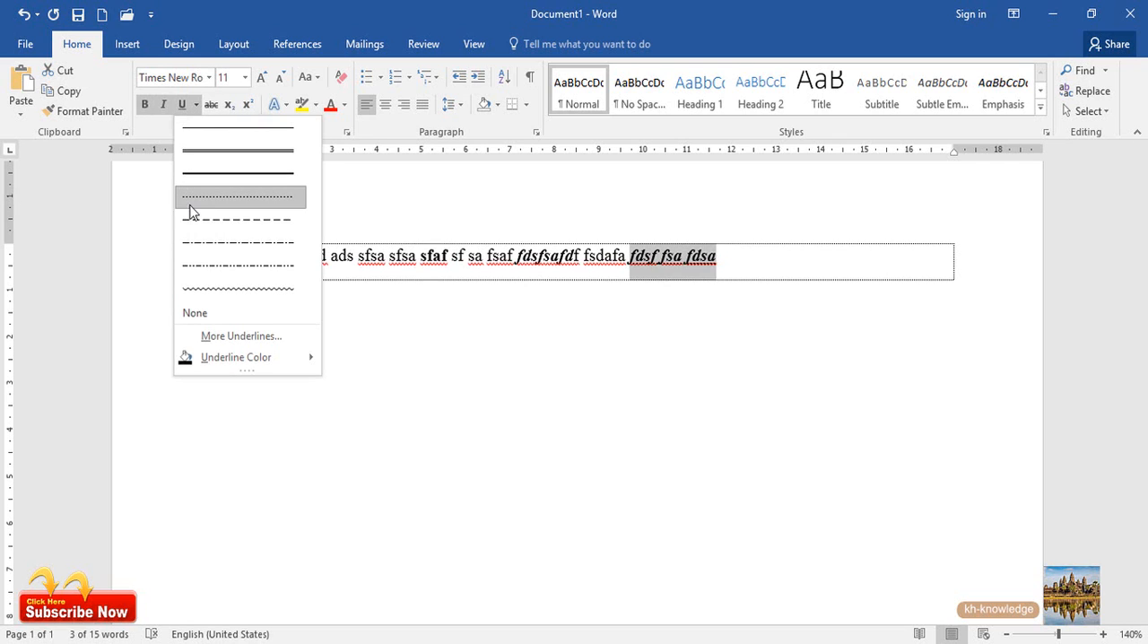
pyautogui.click(235, 288)
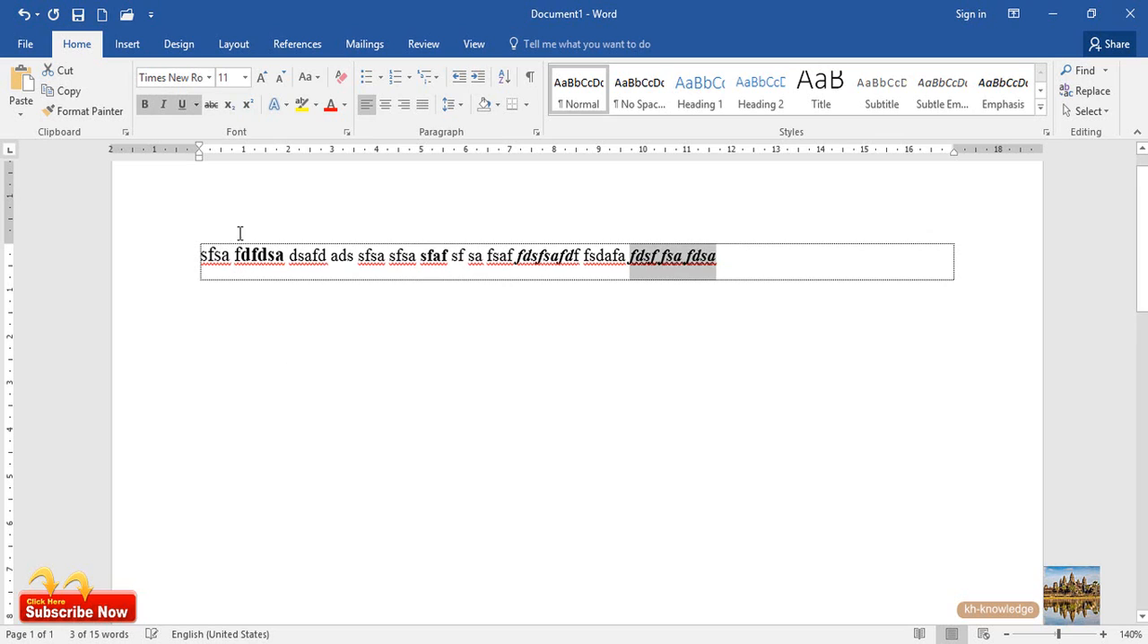
# Apply strikethrough to the first four words, "sfsa fdfdsa dsafd ads"
pyautogui.click(540, 262)
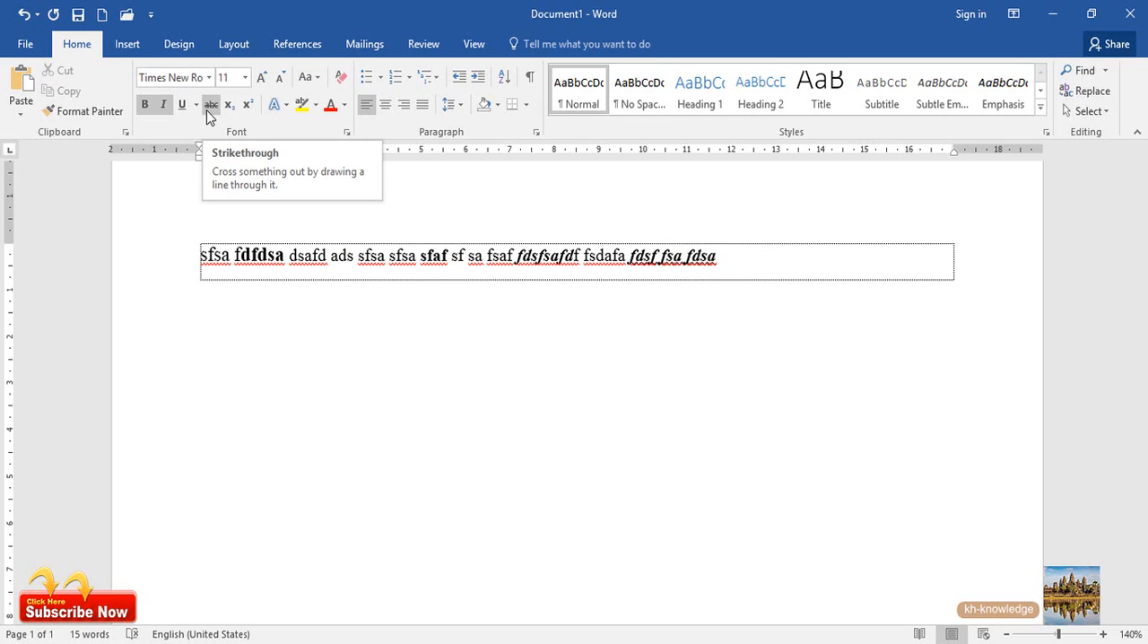
pyautogui.click(747, 257)
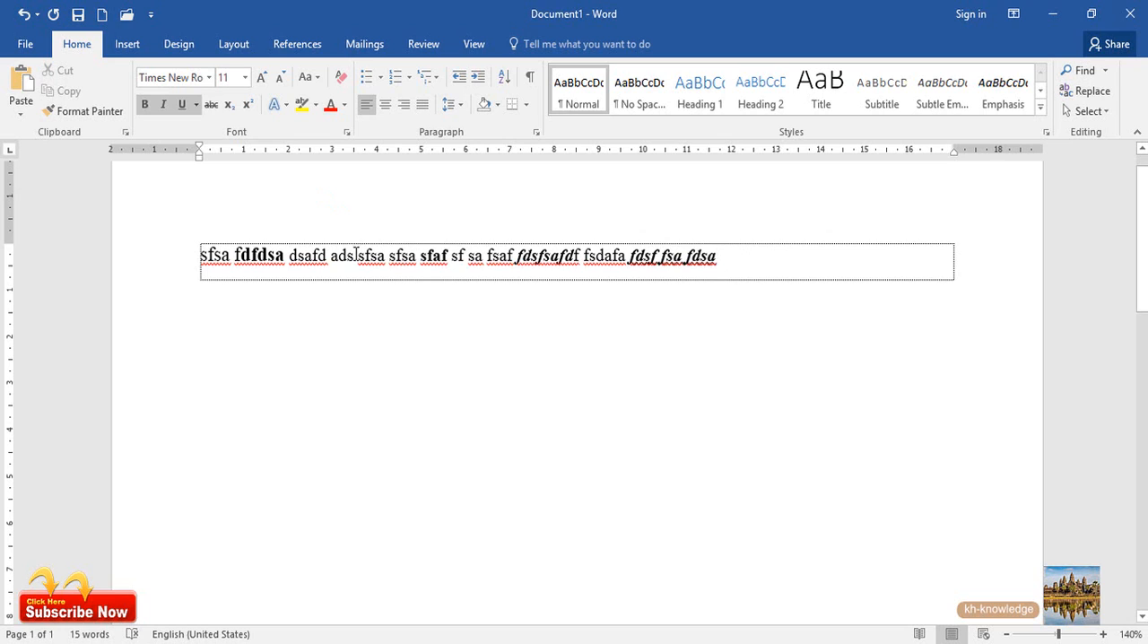
pyautogui.moveTo(357, 260); pyautogui.dragTo(217, 249)
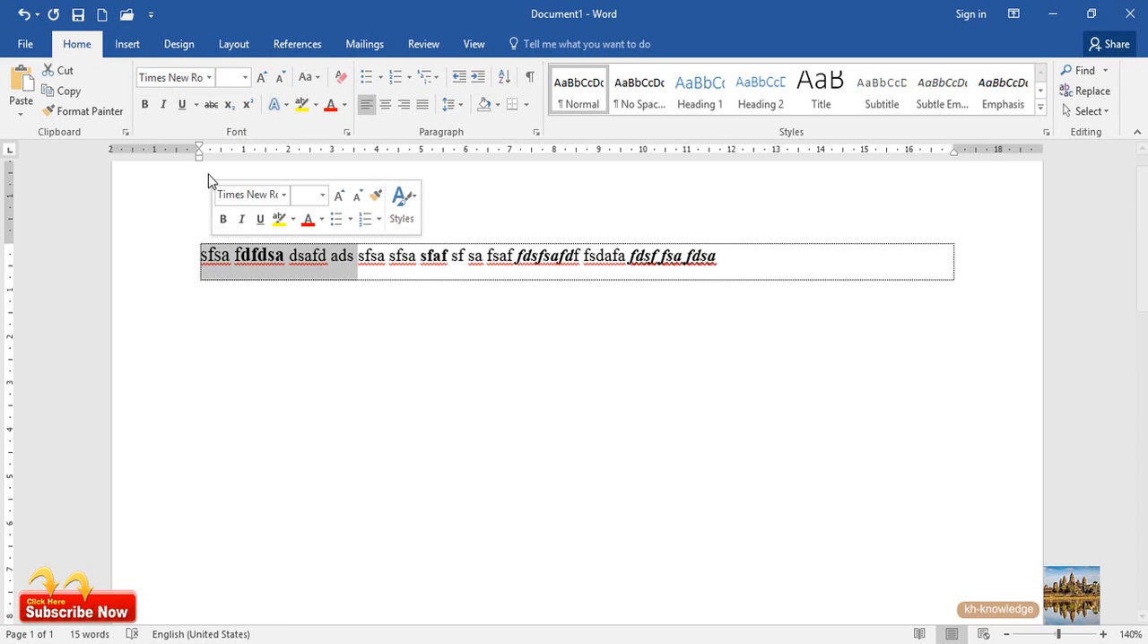
pyautogui.click(212, 105)
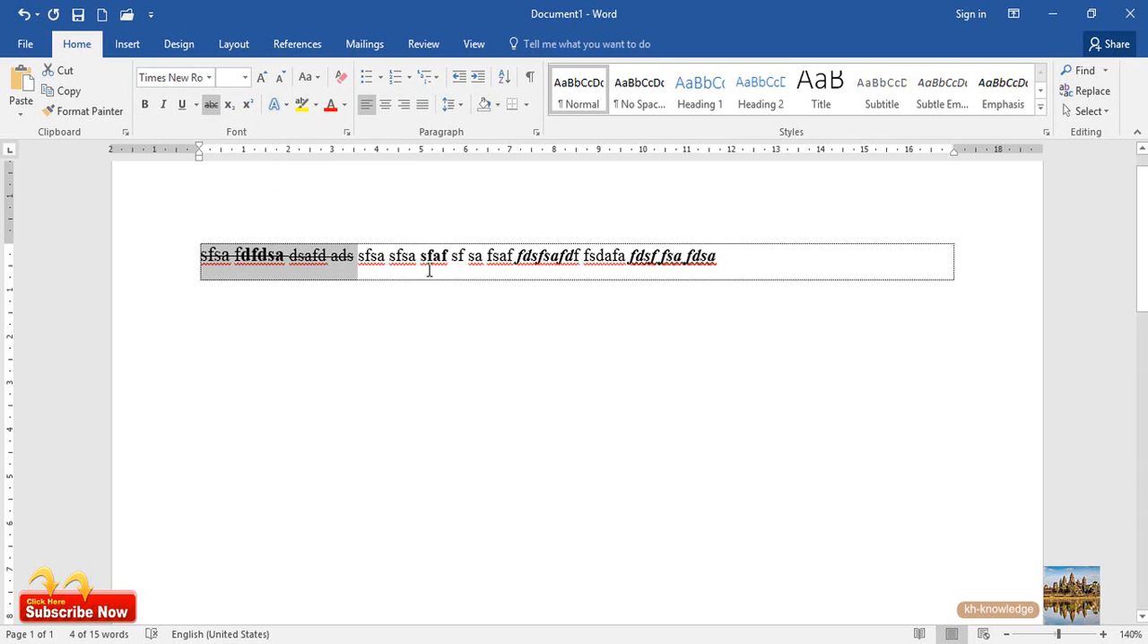
# Add two paragraphs below the sample line, turn off bold, italic and underline, and enter "H2O" with the 2 as subscript
pyautogui.click(729, 255)
pyautogui.press('Return')
pyautogui.press('Return')
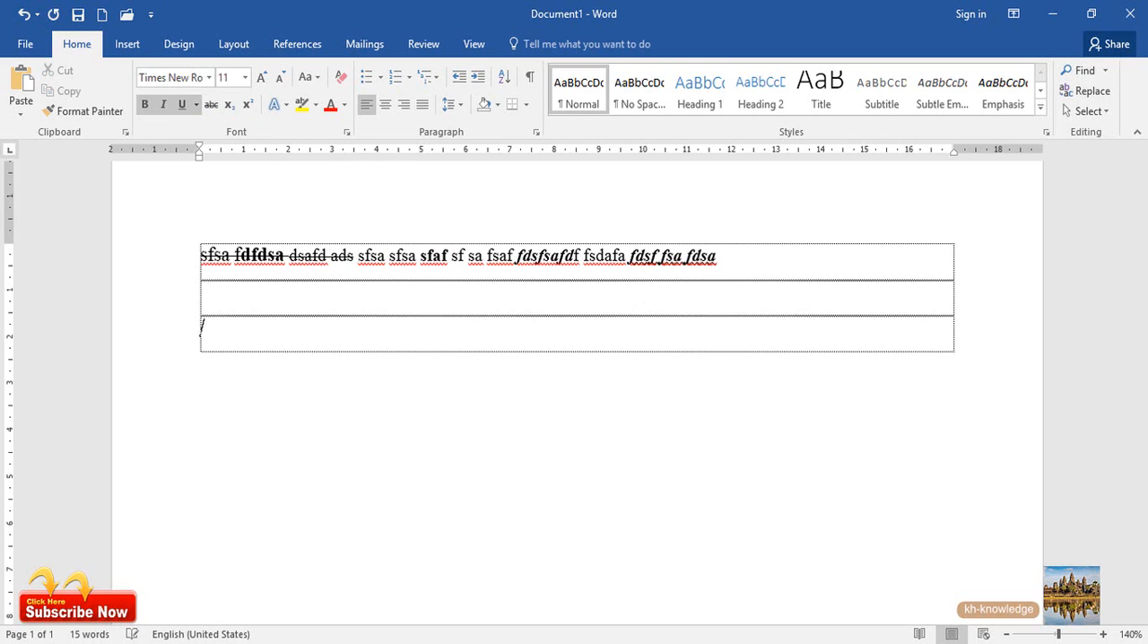
pyautogui.click(156, 106)
pyautogui.click(141, 107)
pyautogui.write('H')
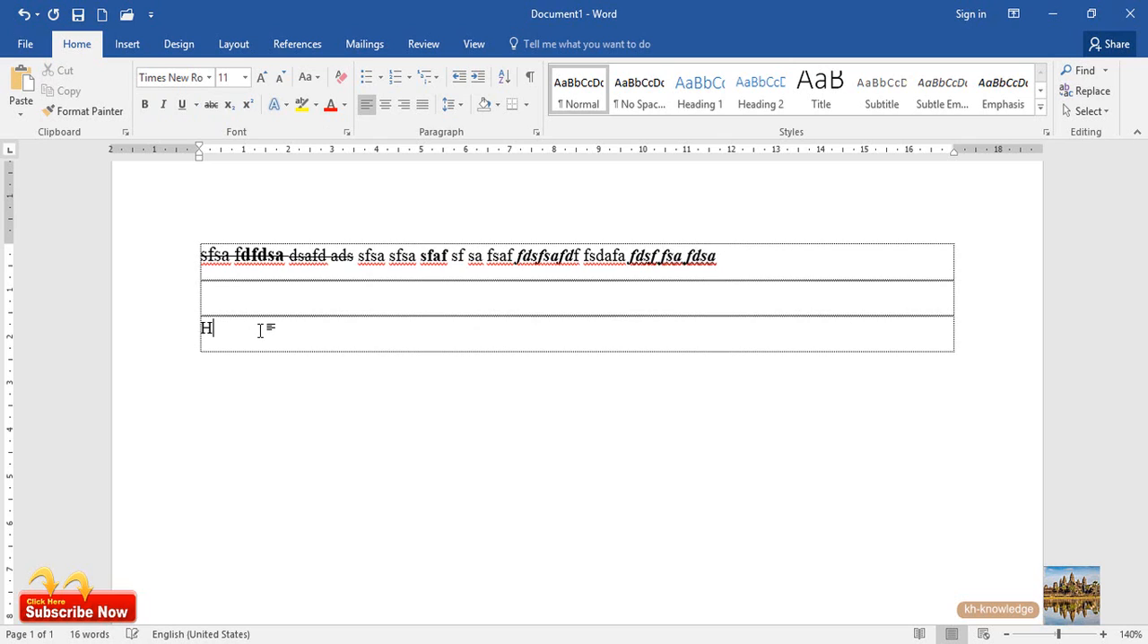
pyautogui.click(229, 105)
pyautogui.write('2')
pyautogui.click(230, 105)
pyautogui.write('O')
# After "H2O", enter "N" with a superscript "o", followed by "dfggfsdgdgdfs" as normal text
pyautogui.write('N')
pyautogui.click(250, 106)
pyautogui.write('odfsfdsafdf')
pyautogui.click(249, 106)
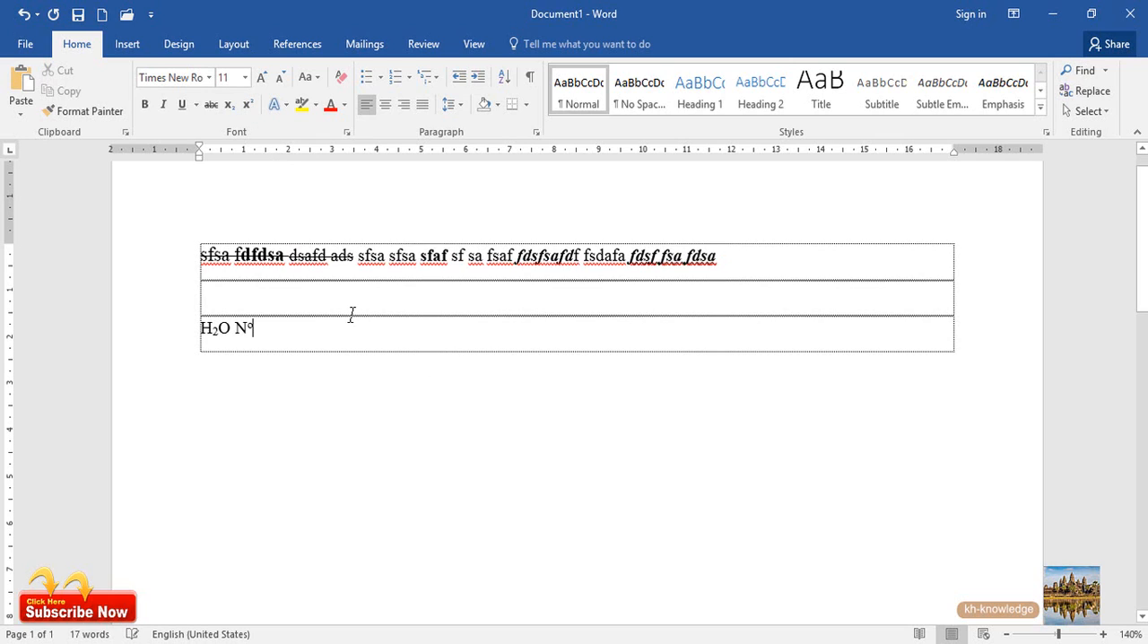
pyautogui.write('dfggfsdgdgdfs')
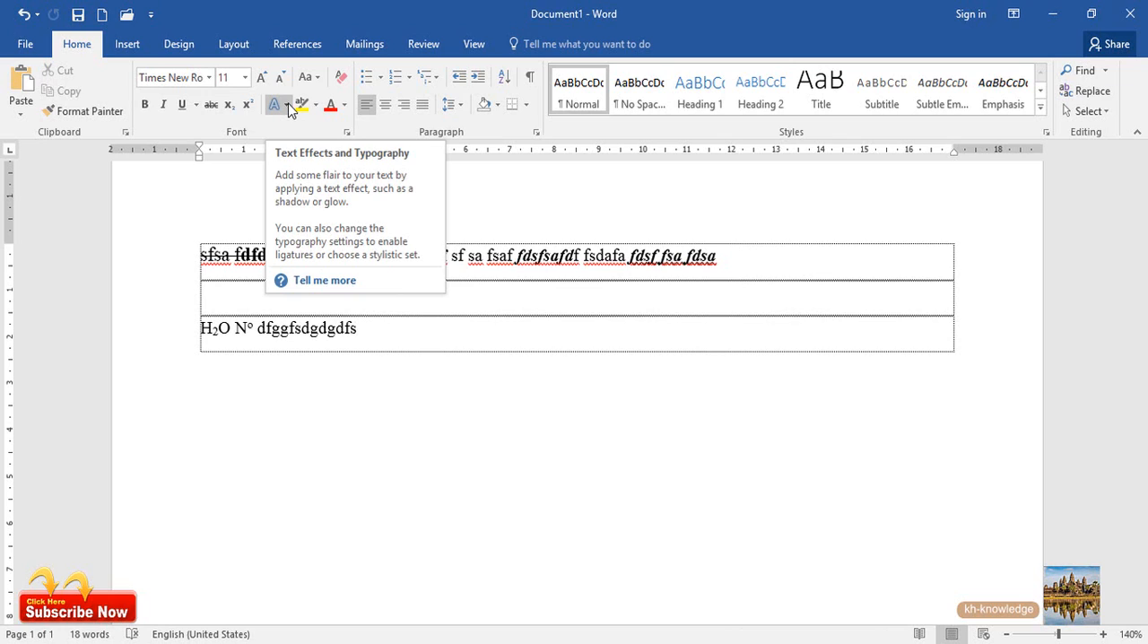
# Preview the text effect styles on the words from "fdsfsafdf" to the end of the first line without applying any
pyautogui.click(498, 271)
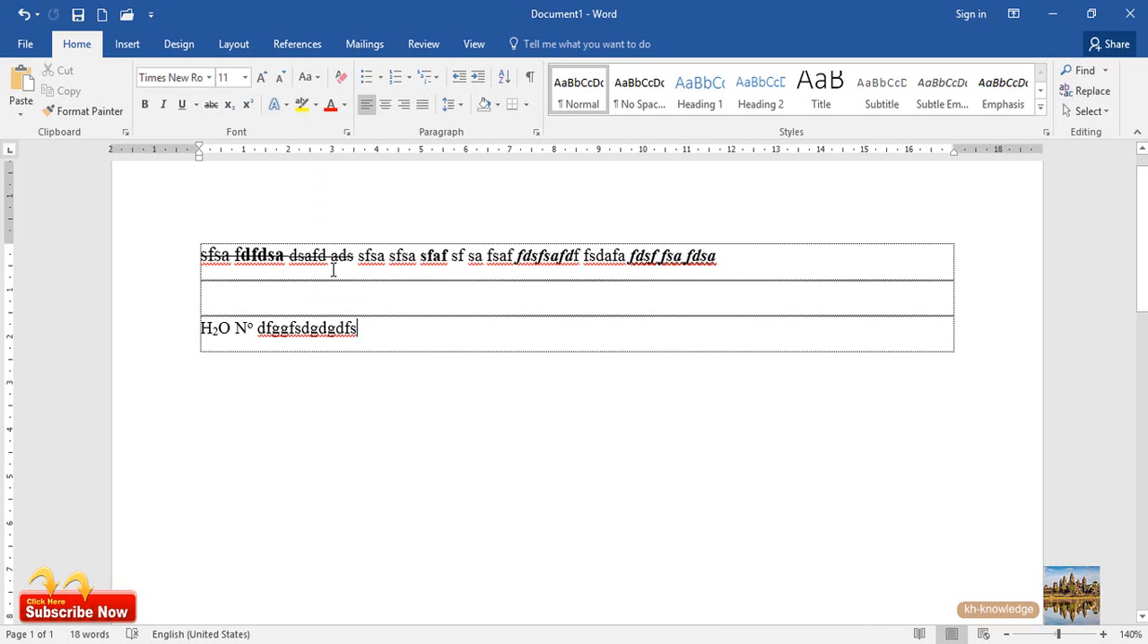
pyautogui.moveTo(351, 265); pyautogui.dragTo(486, 262)
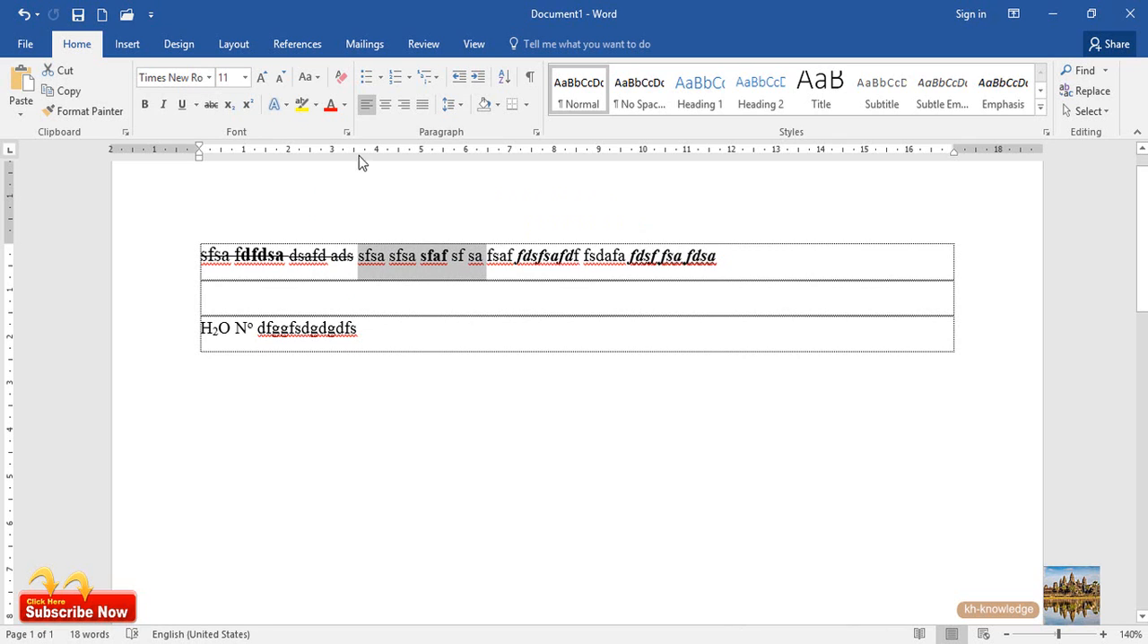
pyautogui.click(275, 104)
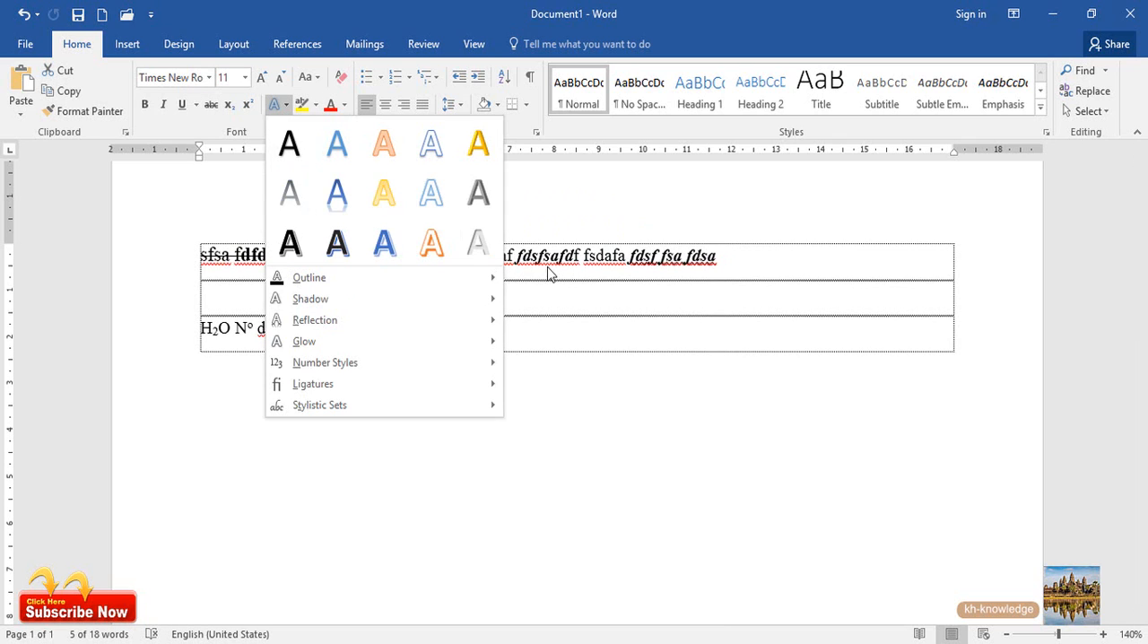
pyautogui.click(608, 269)
pyautogui.moveTo(716, 261); pyautogui.dragTo(518, 262)
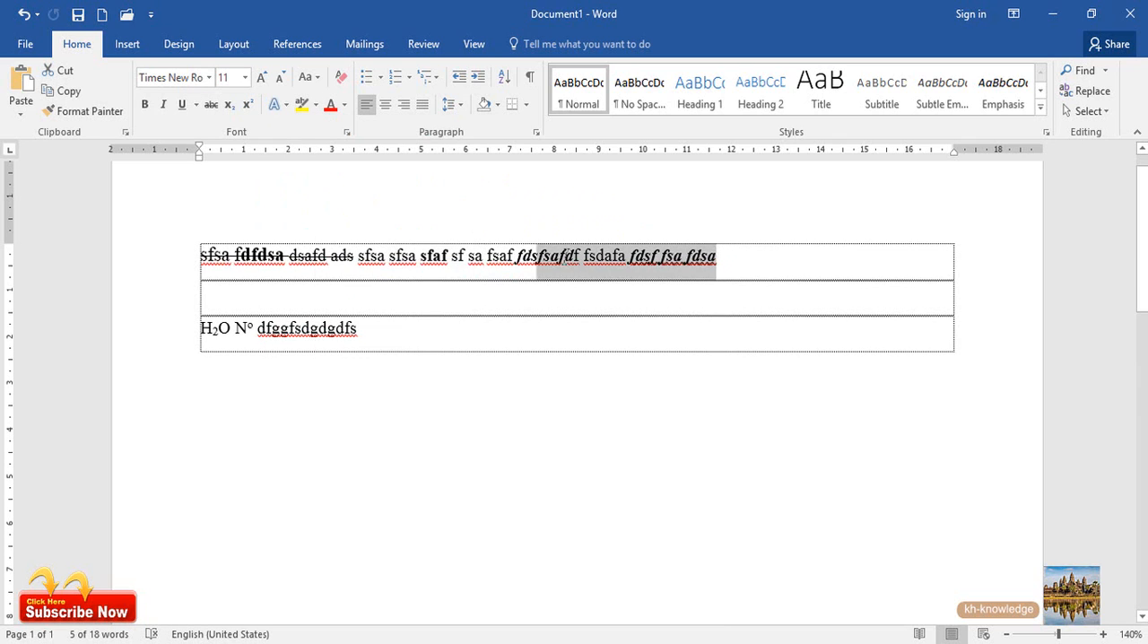
pyautogui.click(286, 104)
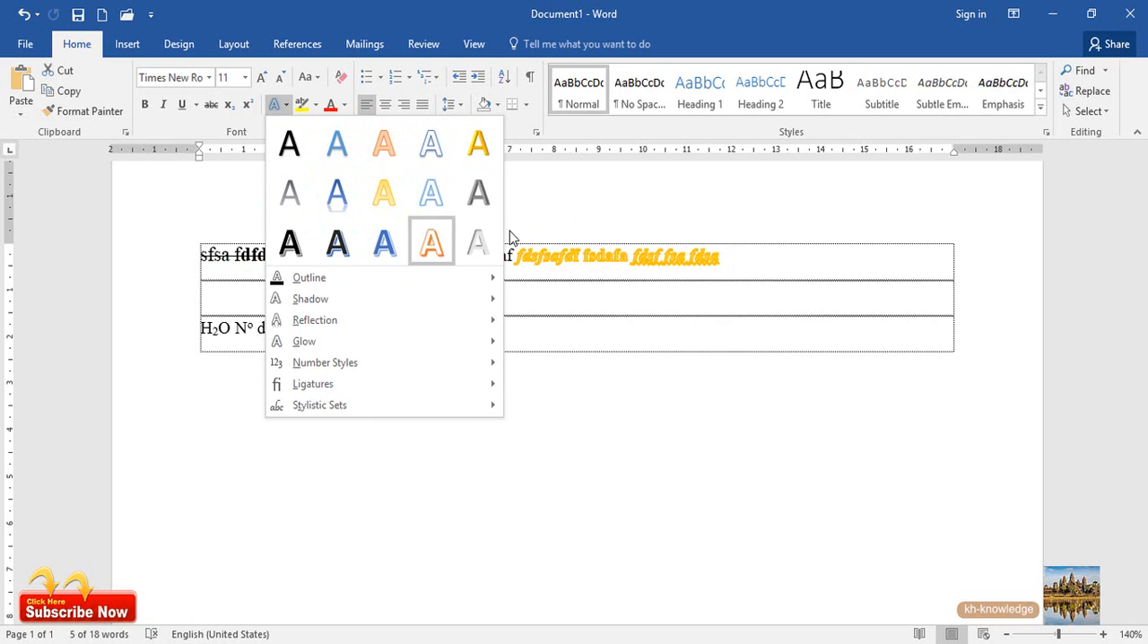
pyautogui.click(583, 261)
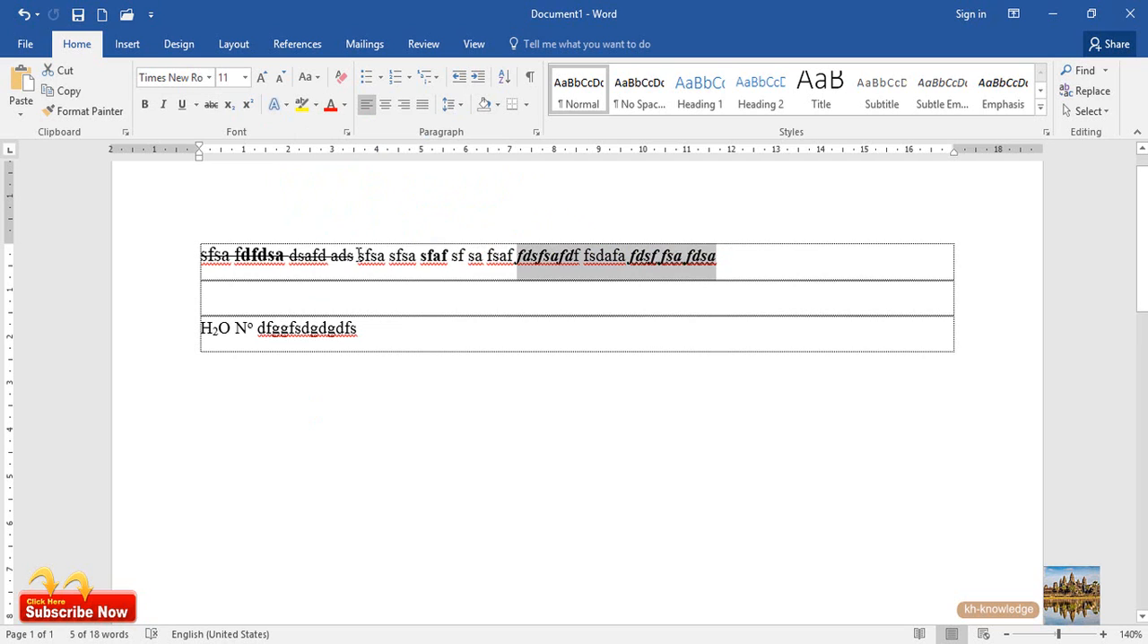
# Highlight the fifth word, "sfsa", in yellow and the letters "saf" of the third word in green
pyautogui.moveTo(358, 256); pyautogui.dragTo(385, 257)
pyautogui.click(303, 105)
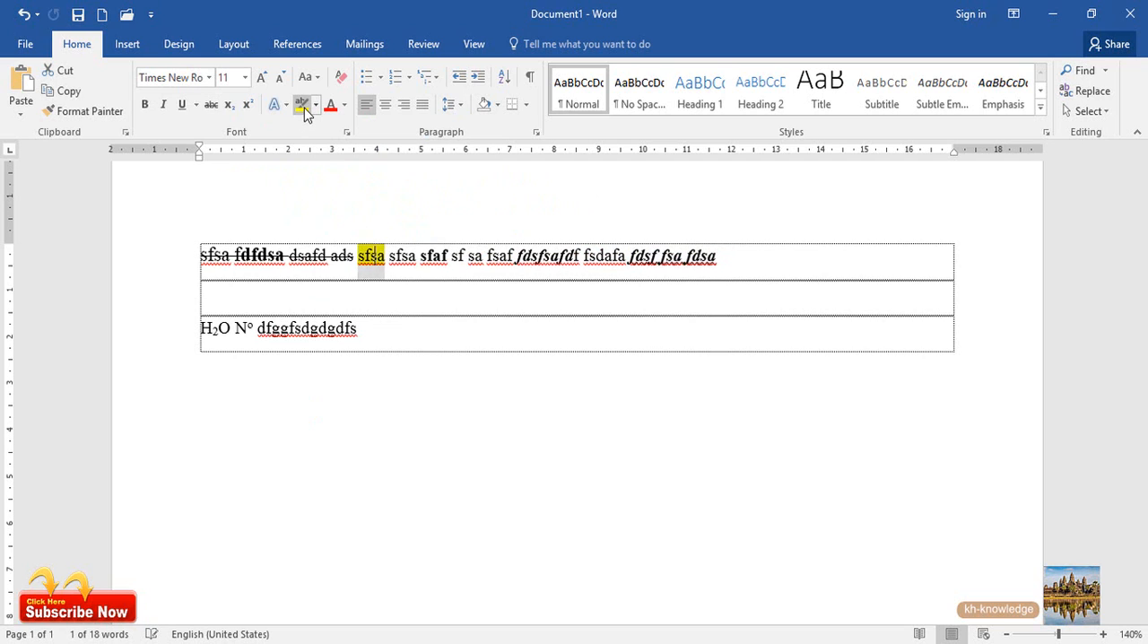
pyautogui.click(317, 105)
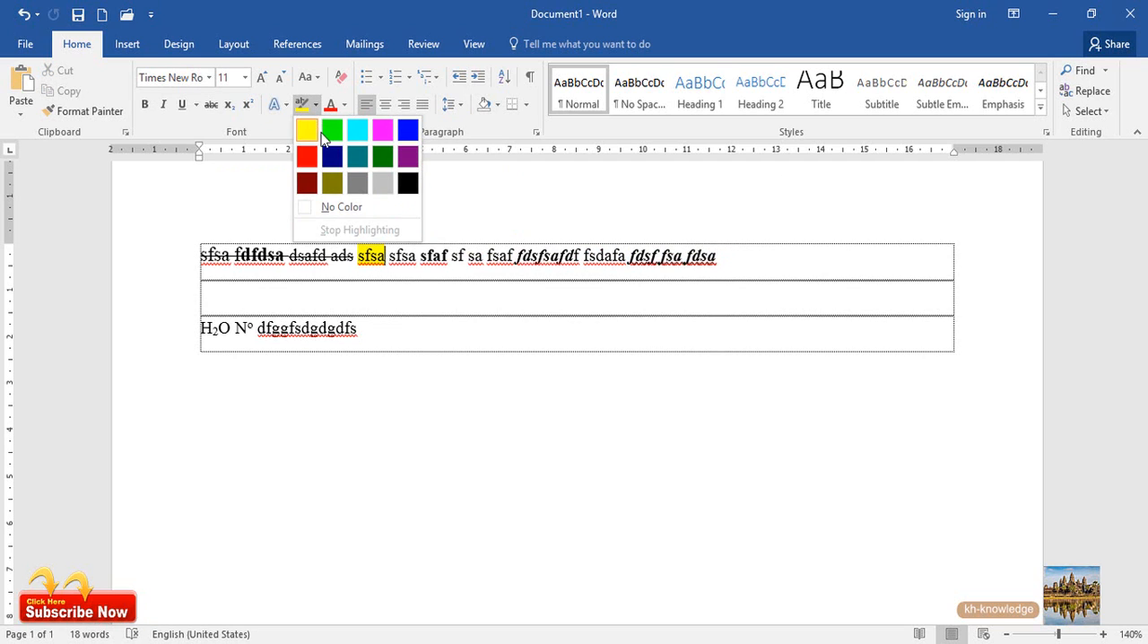
pyautogui.click(332, 133)
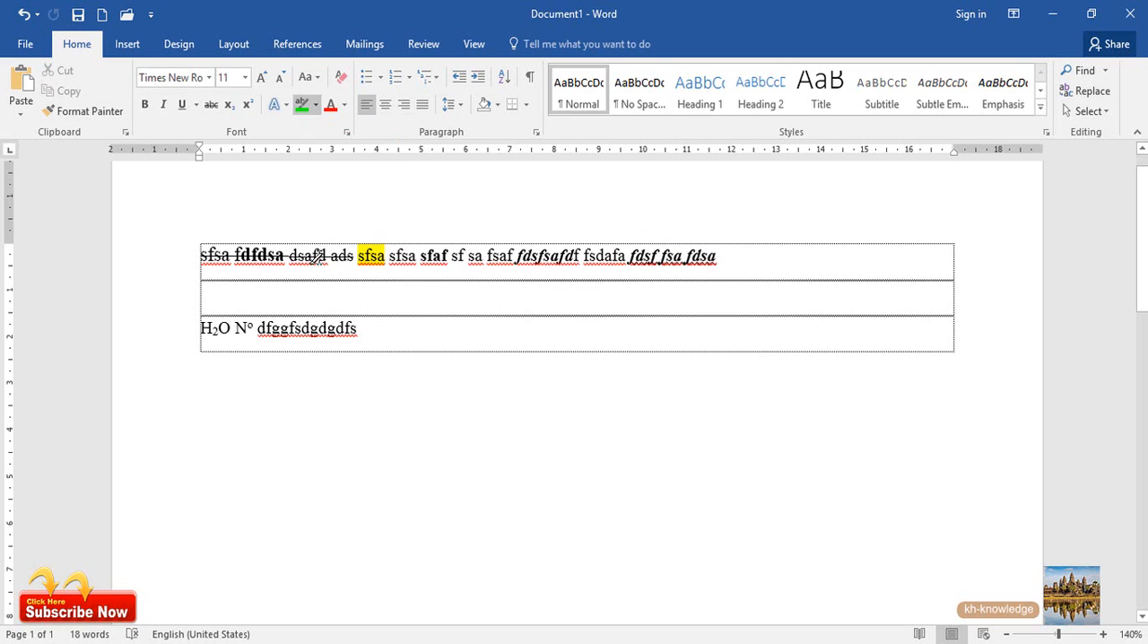
pyautogui.moveTo(316, 255); pyautogui.dragTo(299, 253)
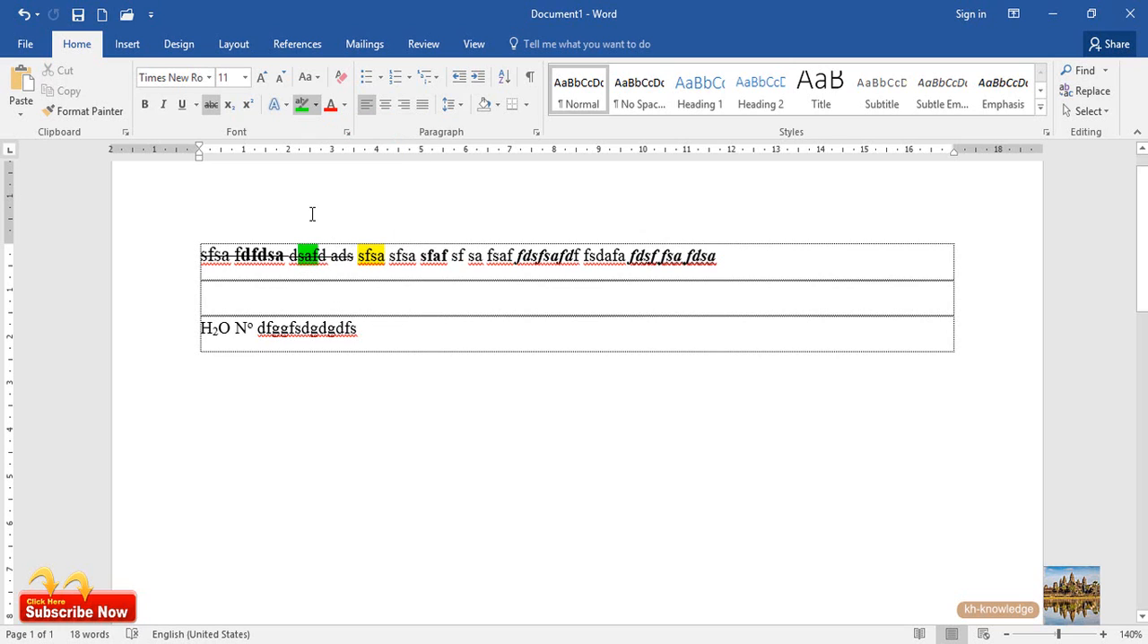
pyautogui.doubleClick(326, 292)
pyautogui.click(291, 267)
pyautogui.click(302, 105)
# Highlight the letters "fsdgdgdf" in the last word of the third paragraph in dark green and deselect them
pyautogui.moveTo(349, 328); pyautogui.dragTo(289, 328)
pyautogui.click(302, 104)
pyautogui.click(316, 104)
pyautogui.click(382, 157)
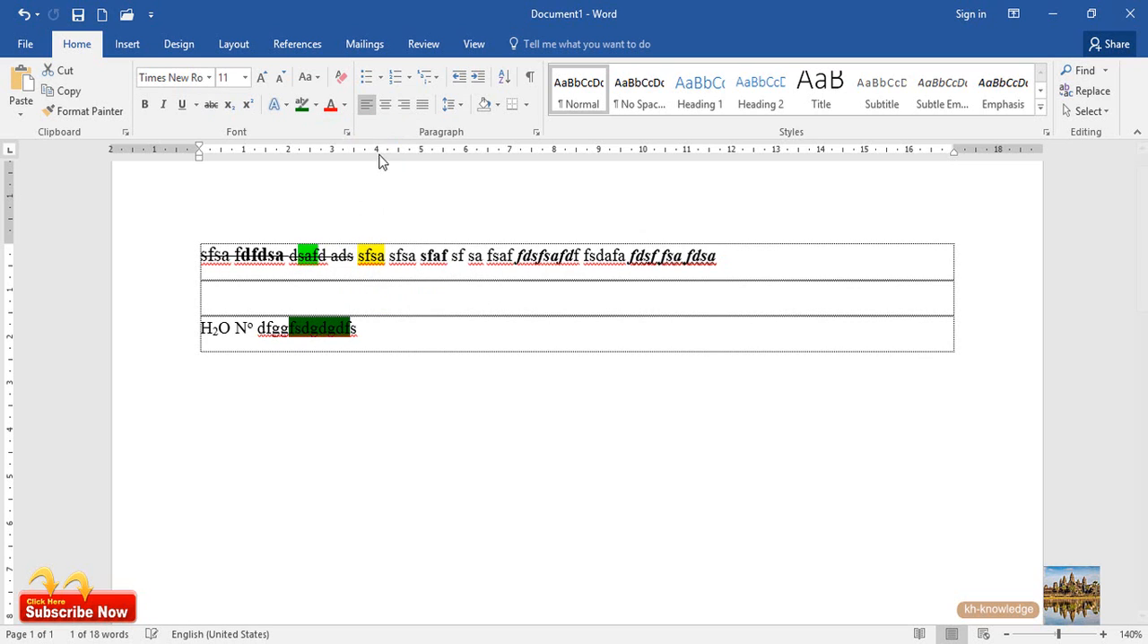
pyautogui.click(368, 324)
pyautogui.click(301, 328)
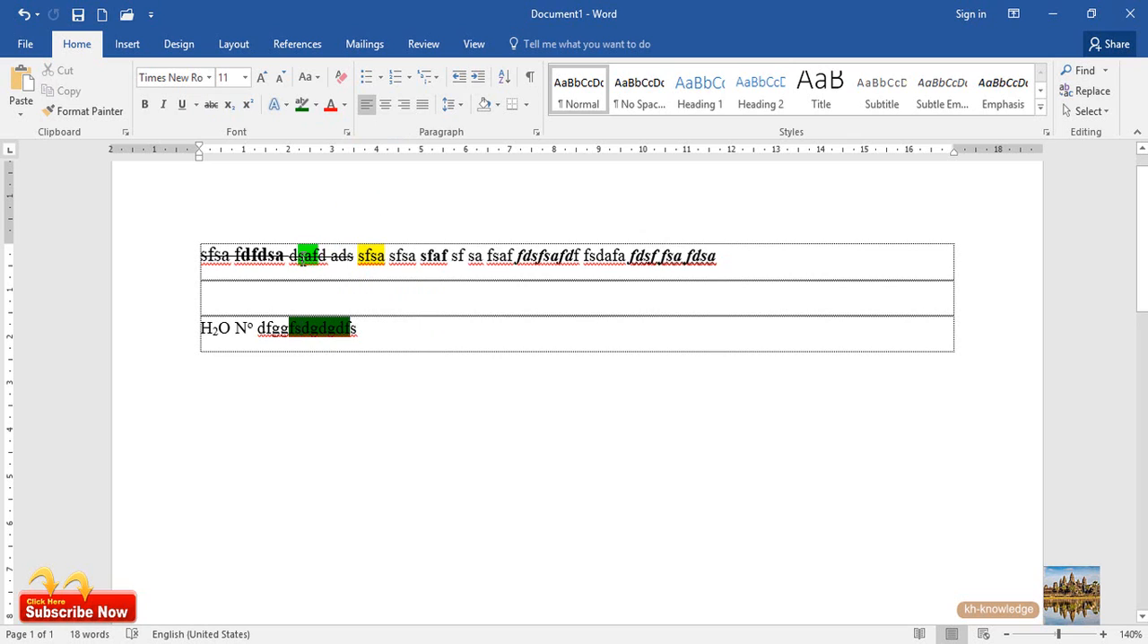
pyautogui.moveTo(306, 257); pyautogui.dragTo(317, 257)
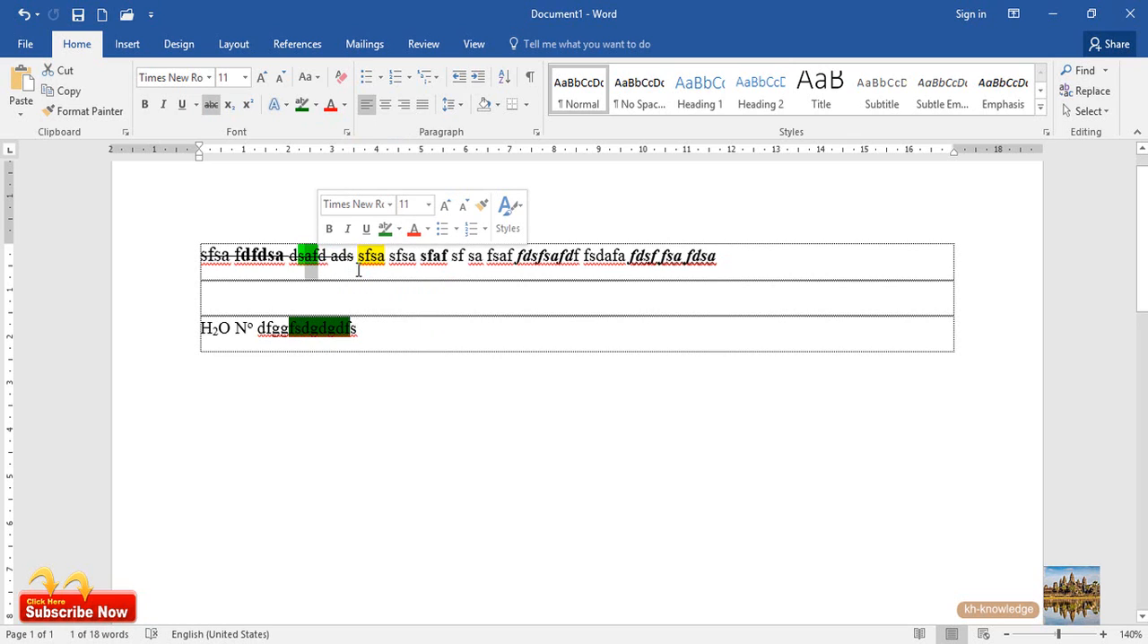
pyautogui.click(368, 259)
pyautogui.moveTo(359, 256); pyautogui.dragTo(386, 258)
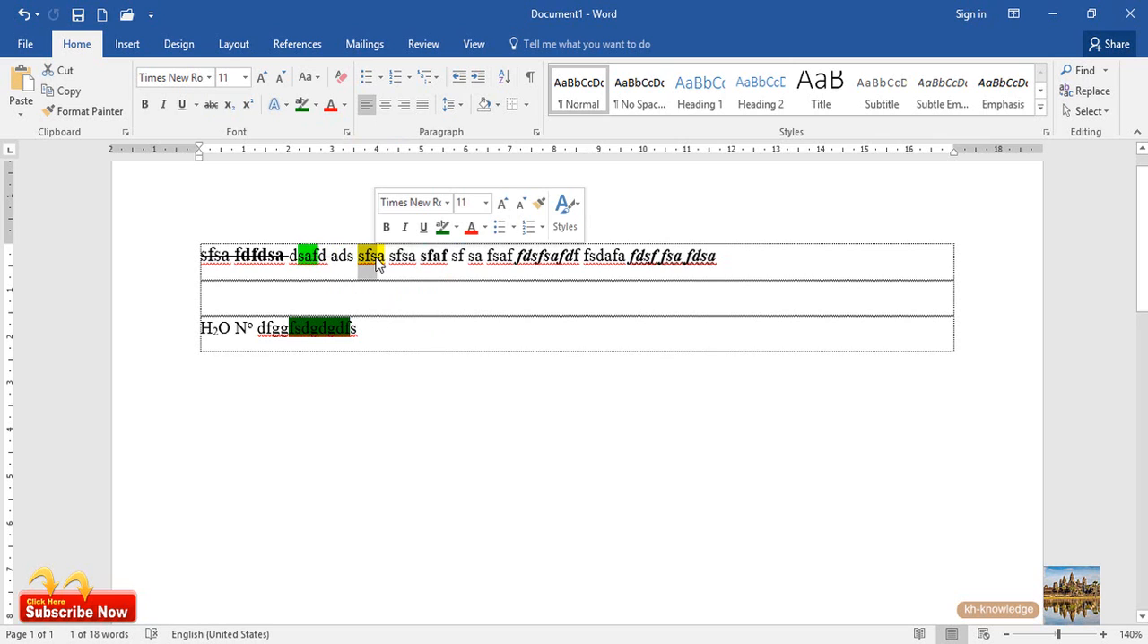
pyautogui.click(410, 259)
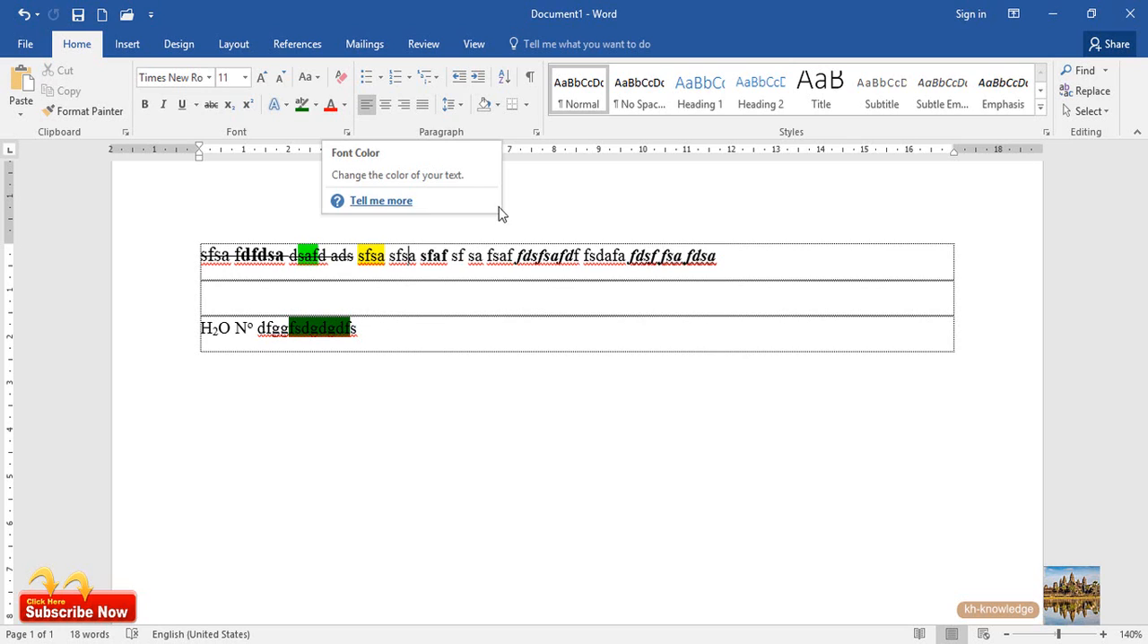
# Change the font color of the word "fsdafa" in the first line to red and deselect it
pyautogui.click(544, 258)
pyautogui.doubleClick(618, 255)
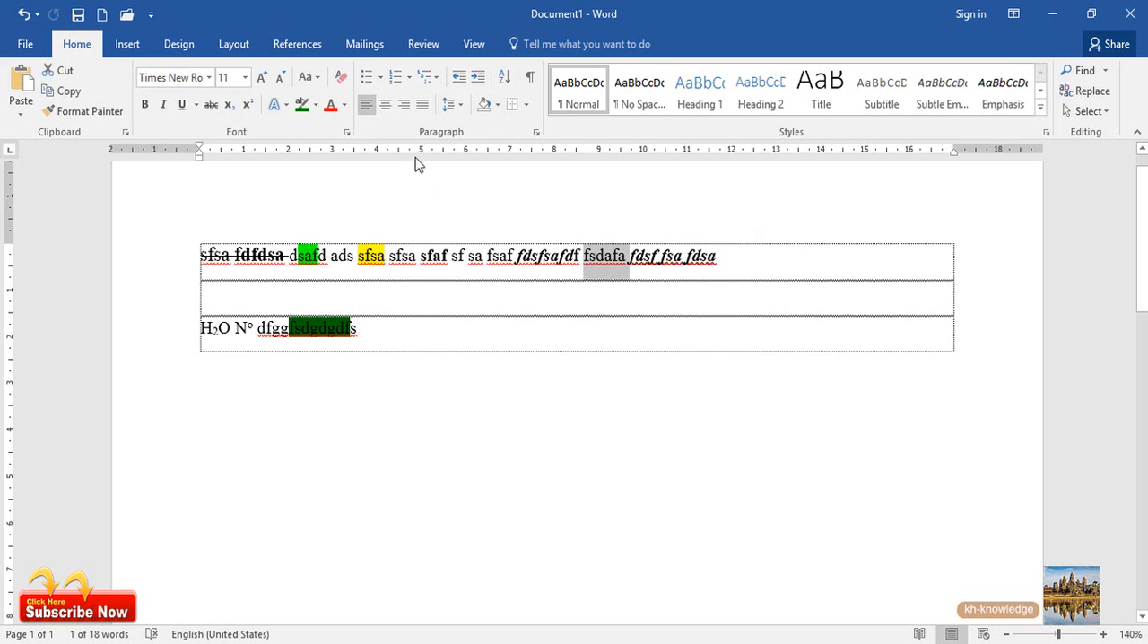
pyautogui.click(331, 108)
pyautogui.click(587, 262)
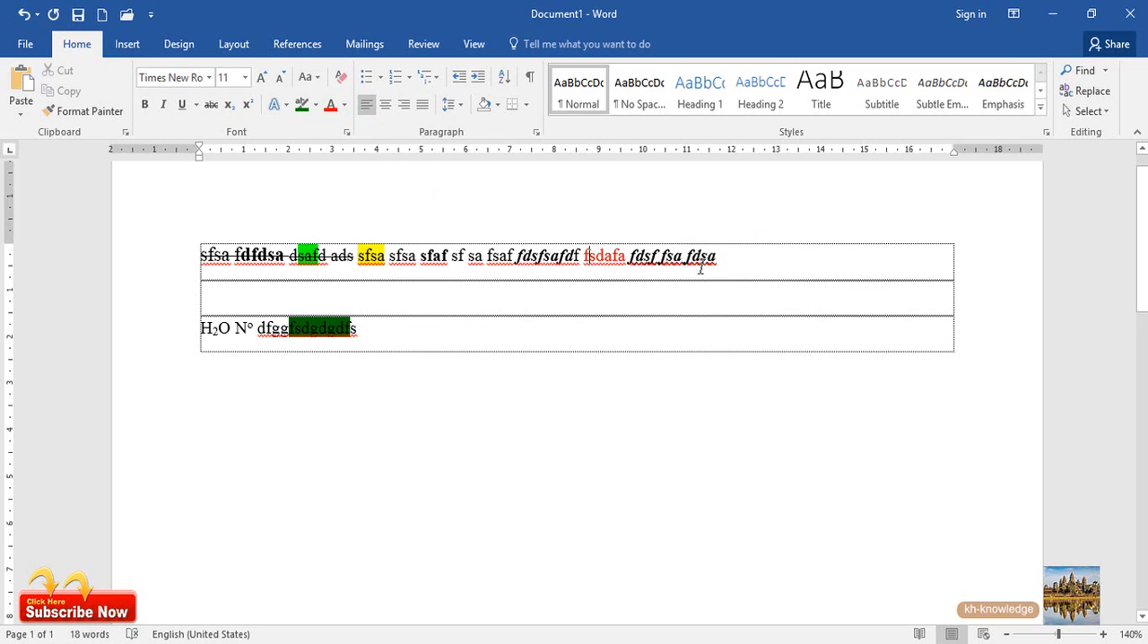
# Change the font color of the last word of the first line, "fdsa", to a darker theme blue
pyautogui.moveTo(717, 258); pyautogui.dragTo(687, 258)
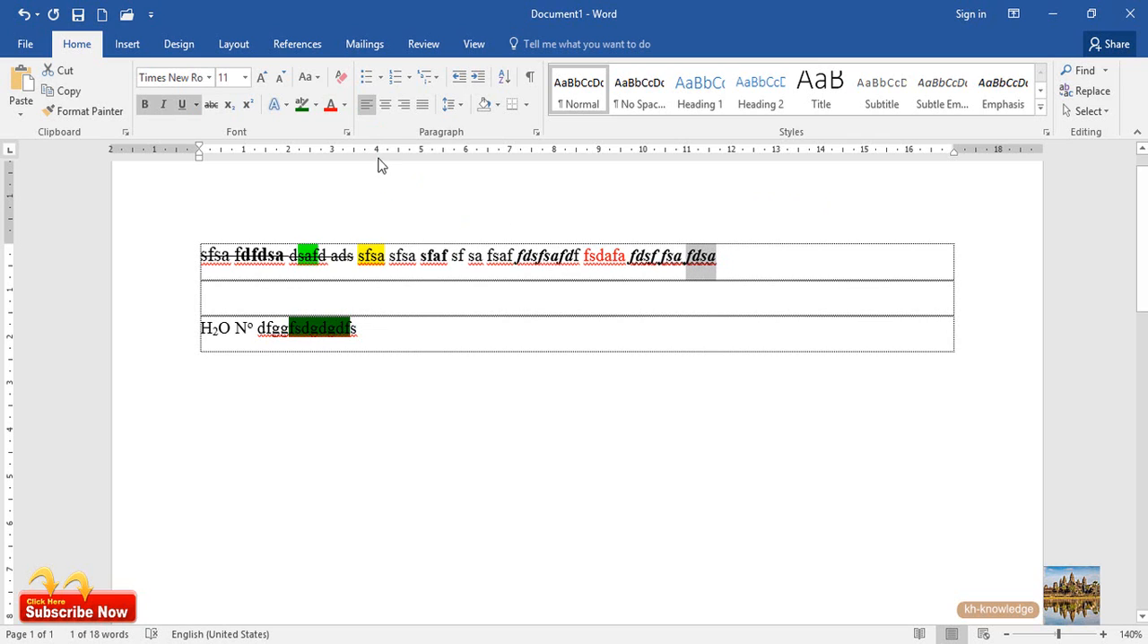
pyautogui.click(345, 105)
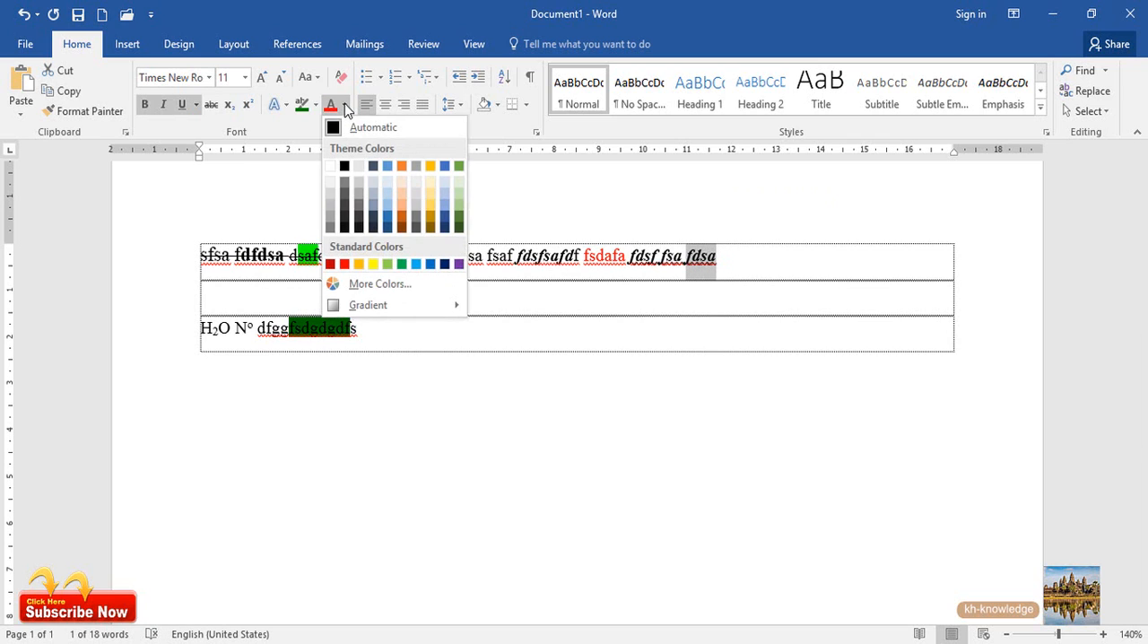
pyautogui.click(389, 222)
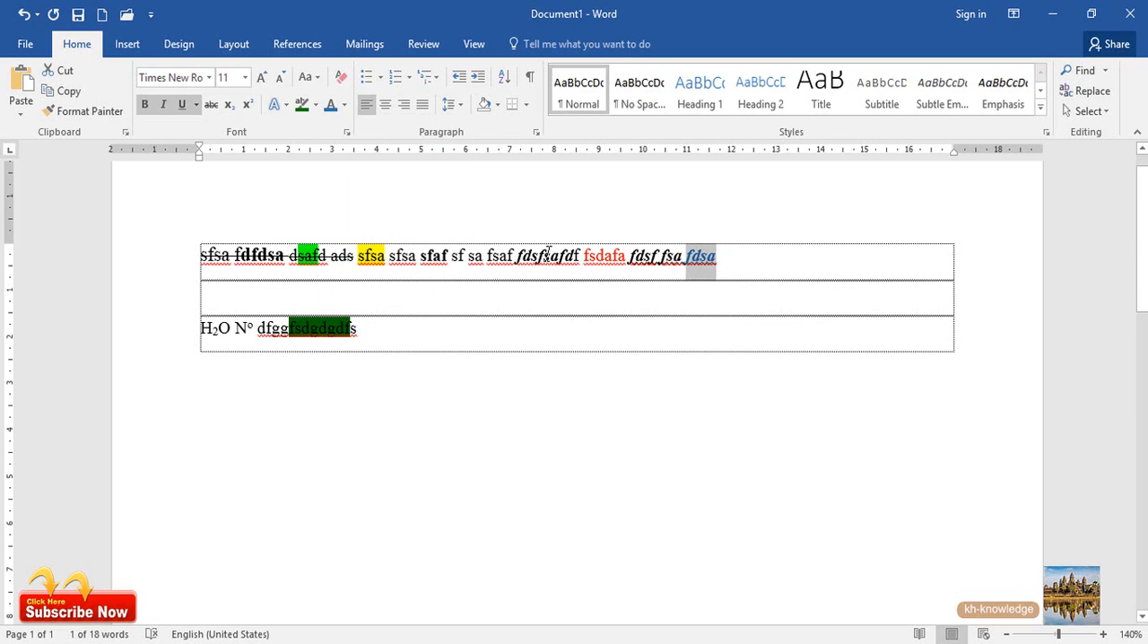
pyautogui.click(548, 255)
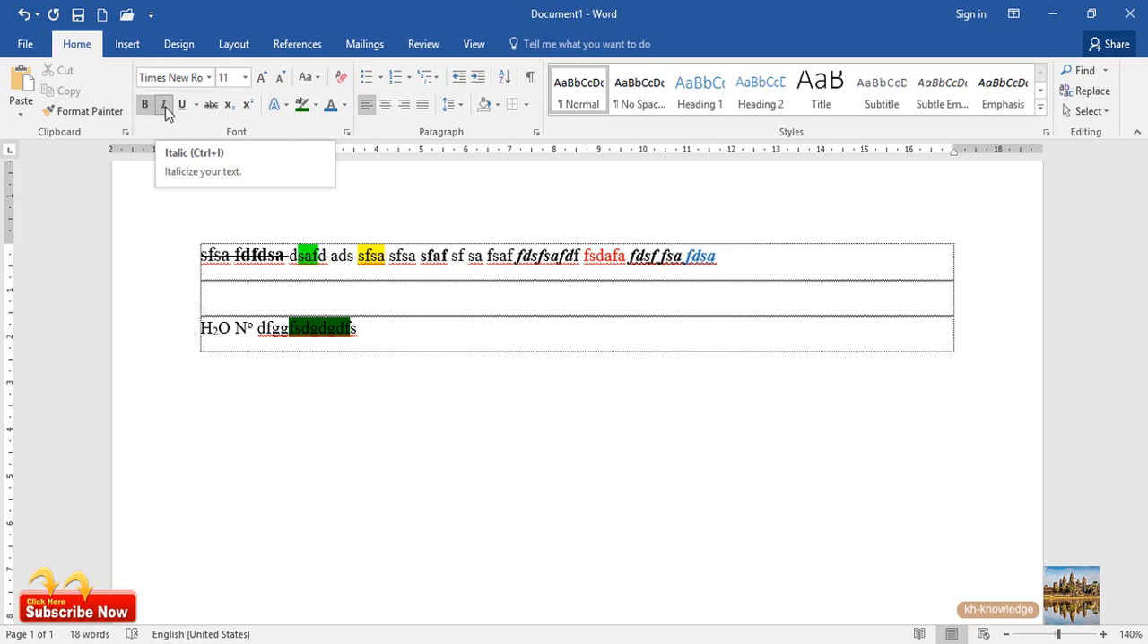
# Clear all formatting from the entire first line and deselect it
pyautogui.click(679, 260)
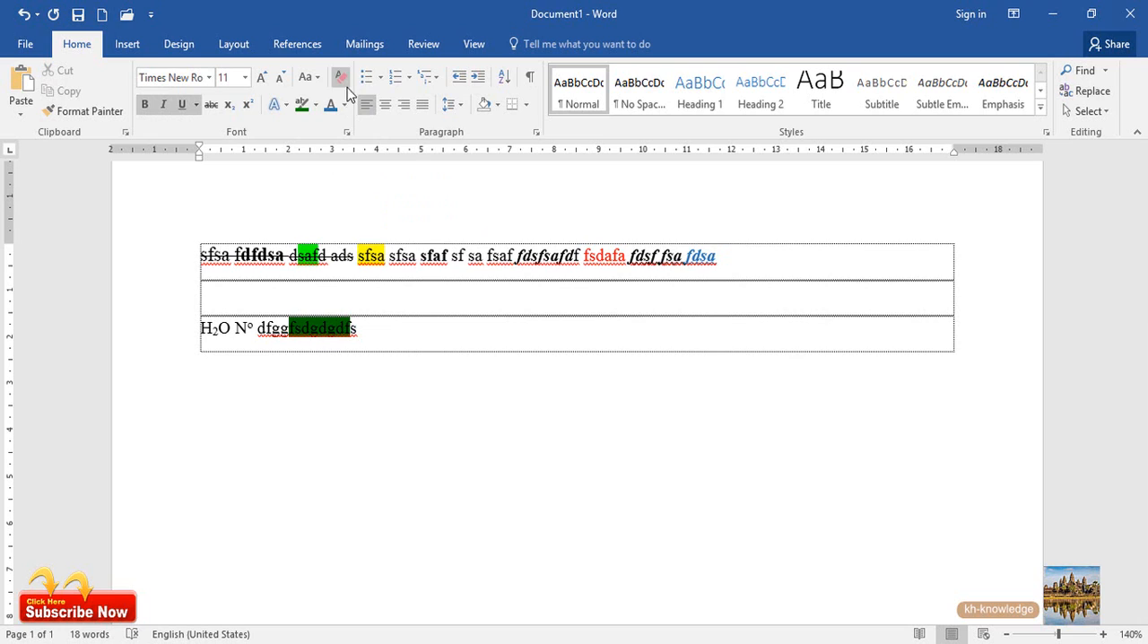
pyautogui.moveTo(724, 257); pyautogui.dragTo(185, 251)
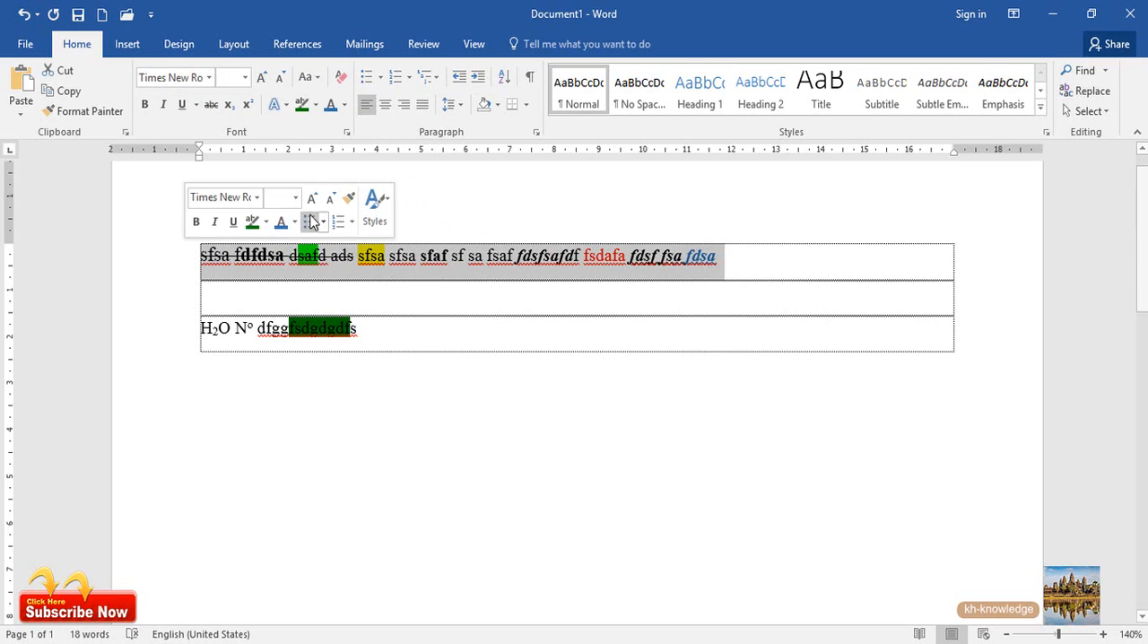
pyautogui.click(342, 78)
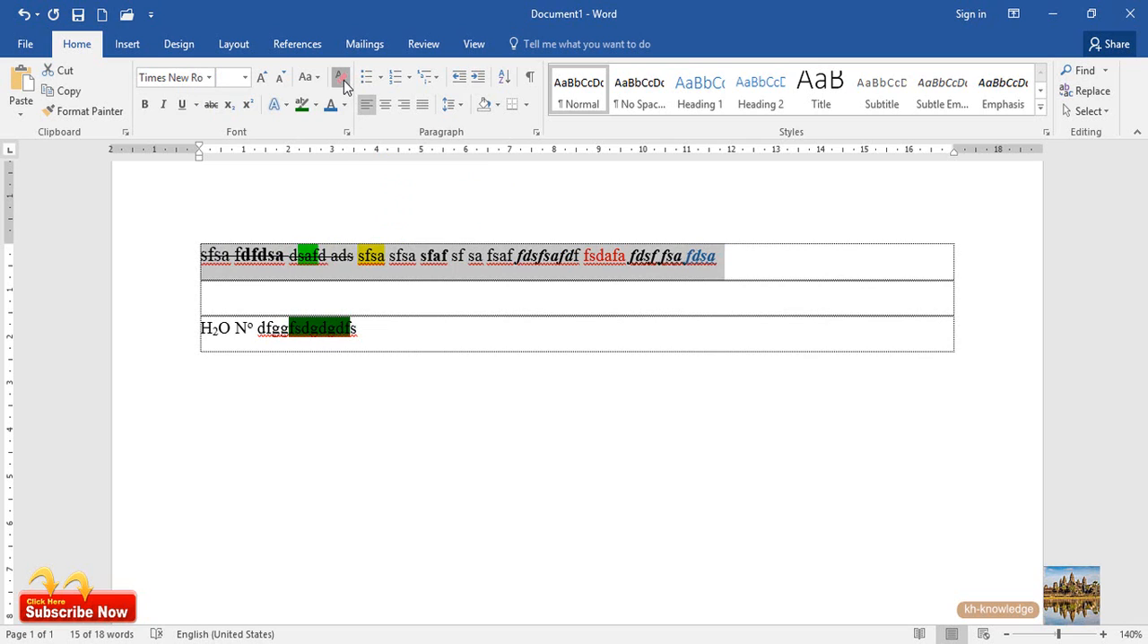
pyautogui.click(646, 258)
pyautogui.click(545, 258)
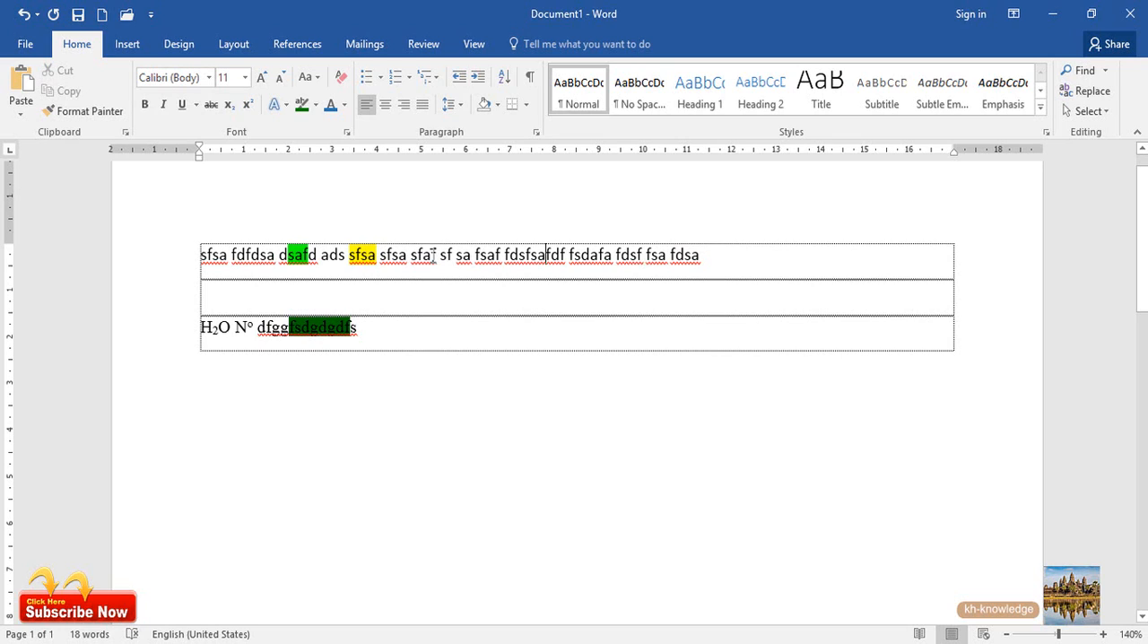
pyautogui.click(509, 256)
pyautogui.moveTo(287, 256); pyautogui.dragTo(364, 256)
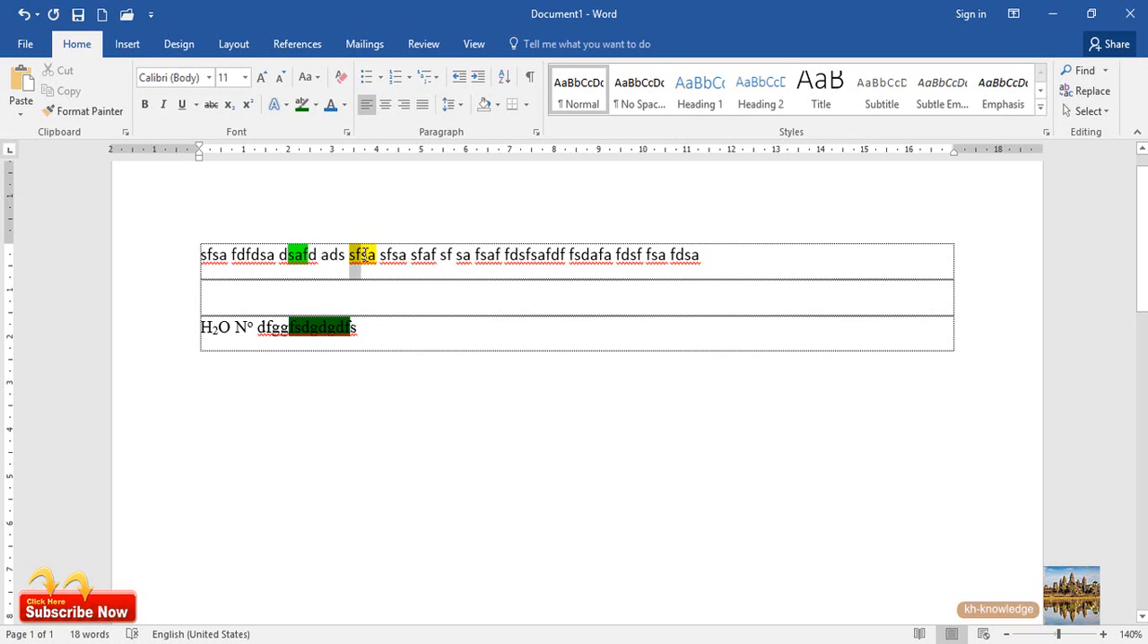
pyautogui.click(385, 257)
pyautogui.click(440, 260)
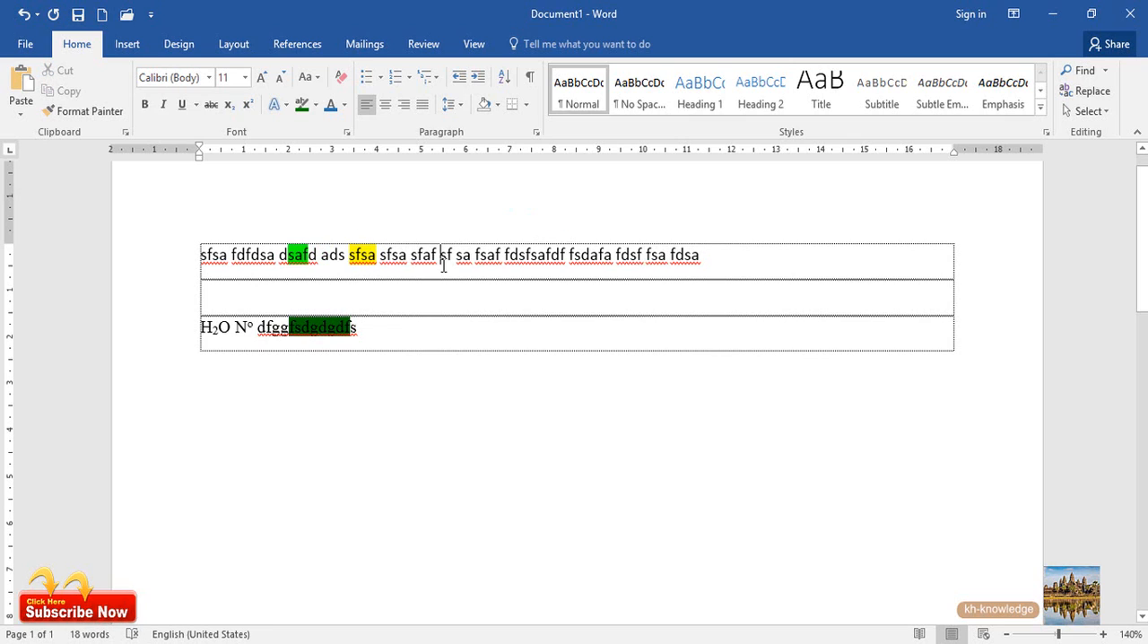